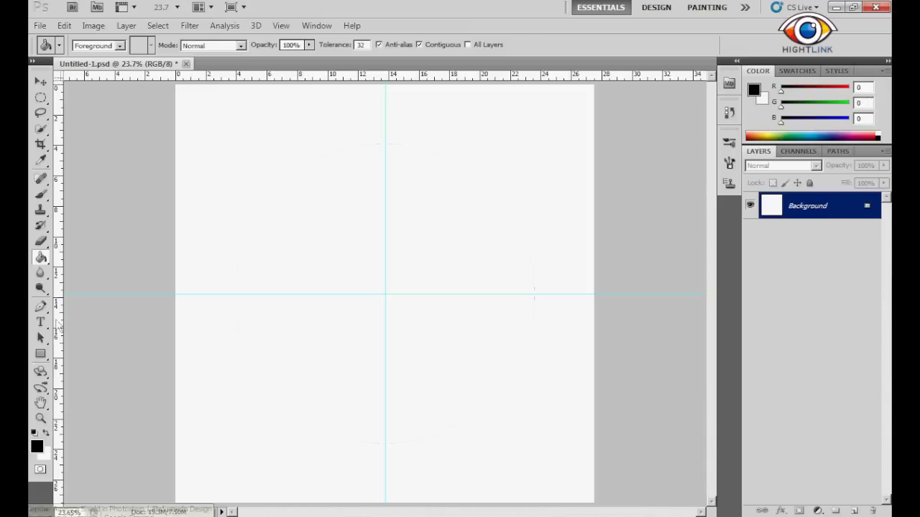
# Step: Fill the canvas background with black
pyautogui.click(307, 299)
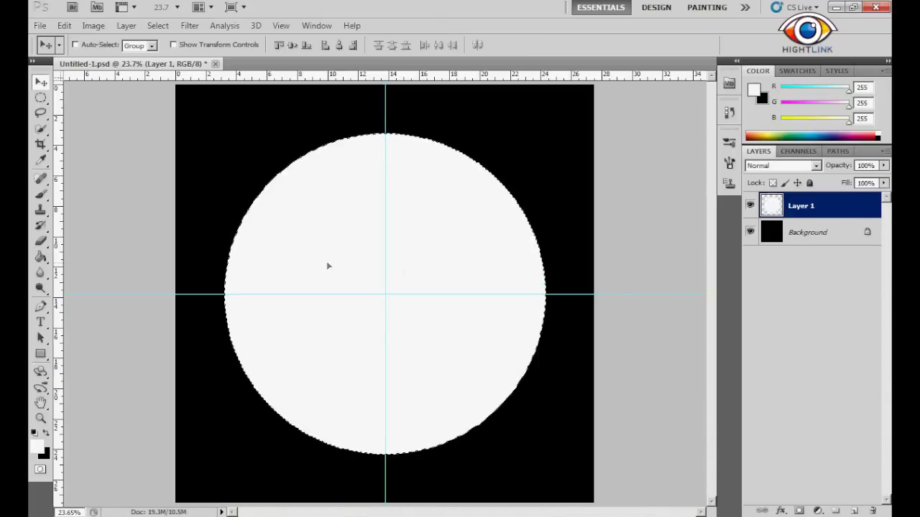
# Step: Fill the circle red and merge it into the black background
pyautogui.click(409, 181)
pyautogui.hotkey('ctrl', 'e')
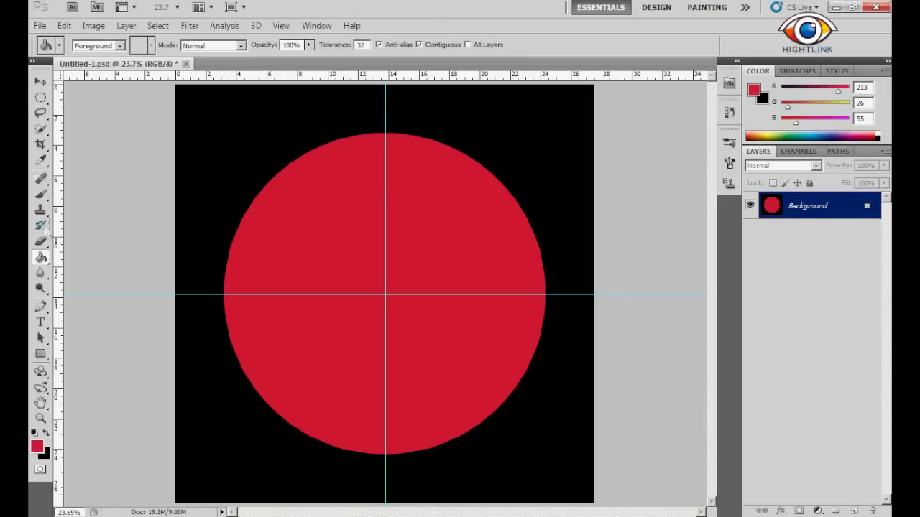
pyautogui.press('w')
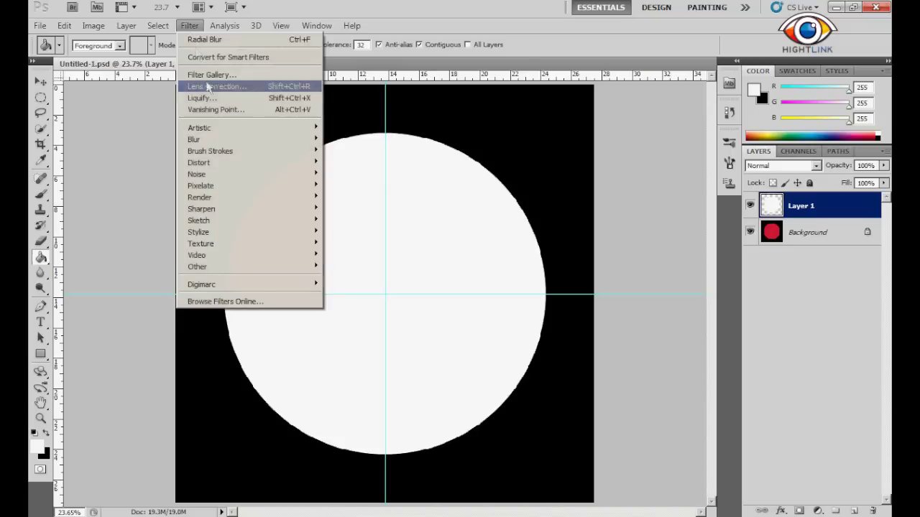
# Step: Turn Layer 1's white circle into brushed metal with Add Noise, Radial Blur (Spin) and Levels
pyautogui.click(363, 171)
pyautogui.moveTo(194, 139)
pyautogui.click(536, 100)
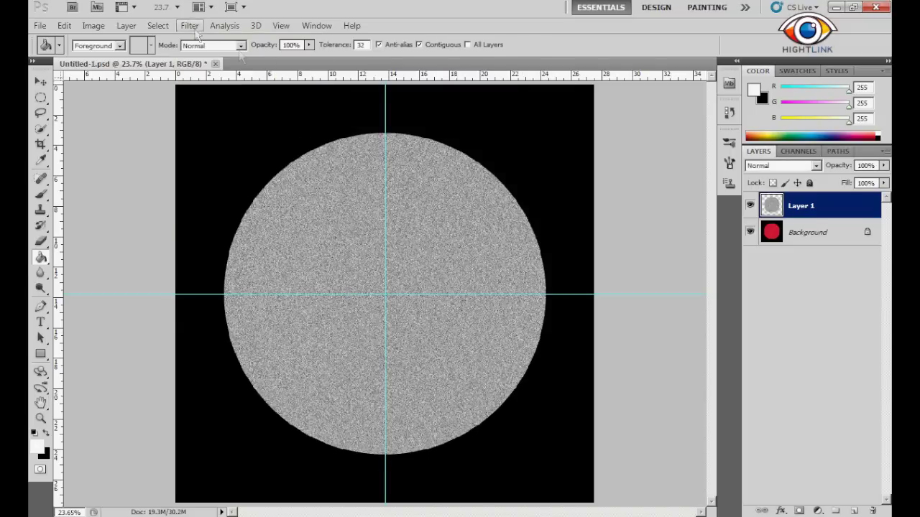
pyautogui.click(190, 25)
pyautogui.click(352, 219)
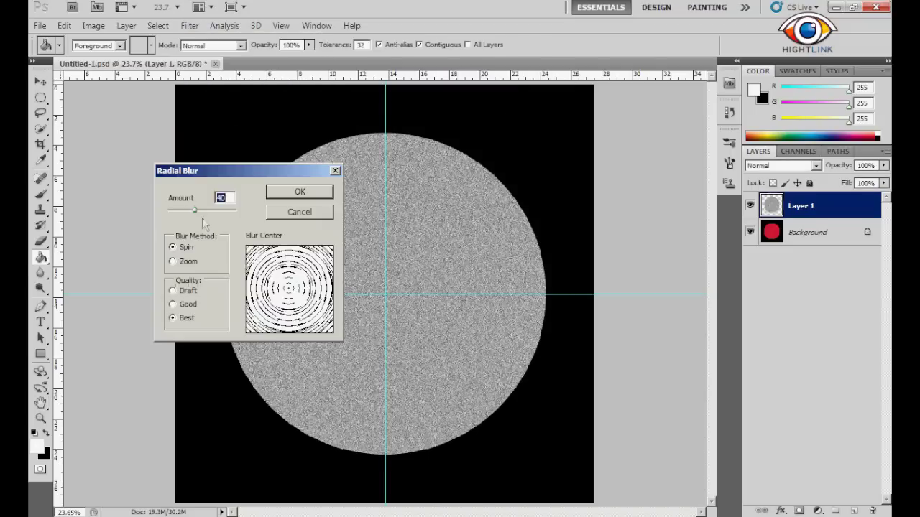
pyautogui.press('Return')
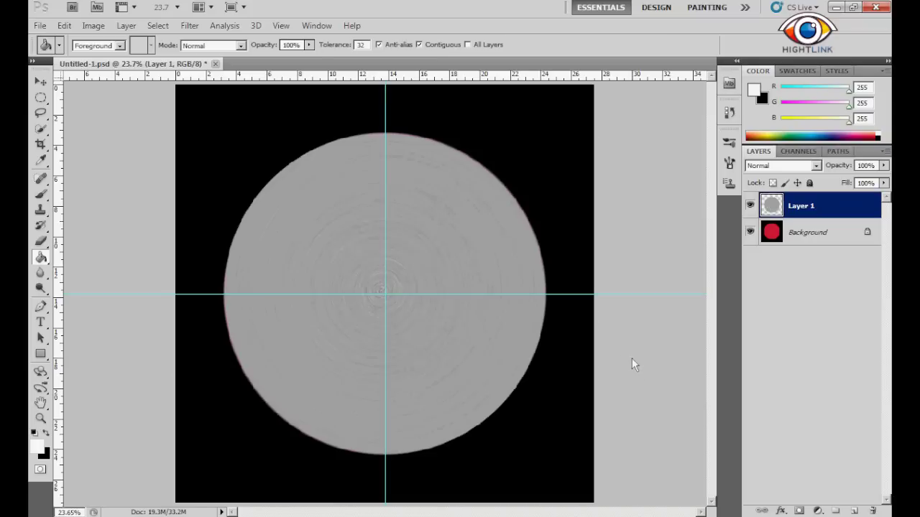
pyautogui.click(93, 25)
pyautogui.click(259, 78)
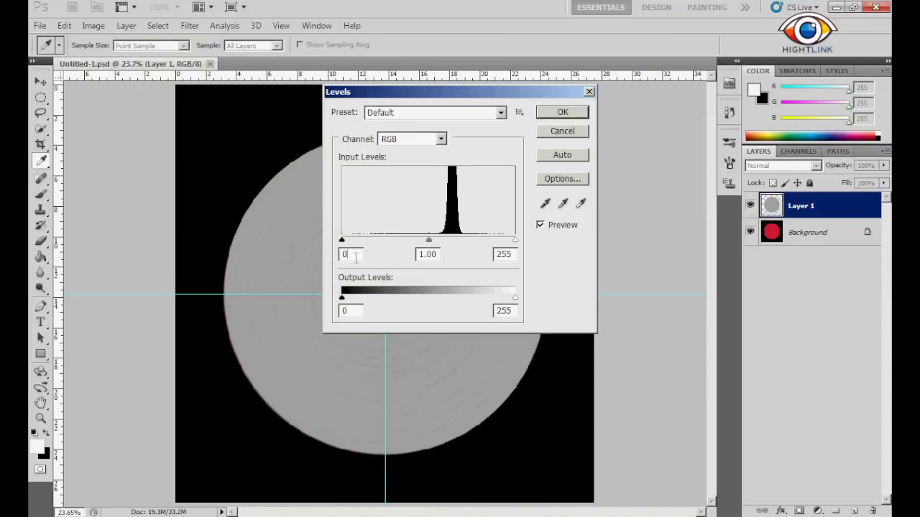
pyautogui.write('10355')
pyautogui.click(563, 112)
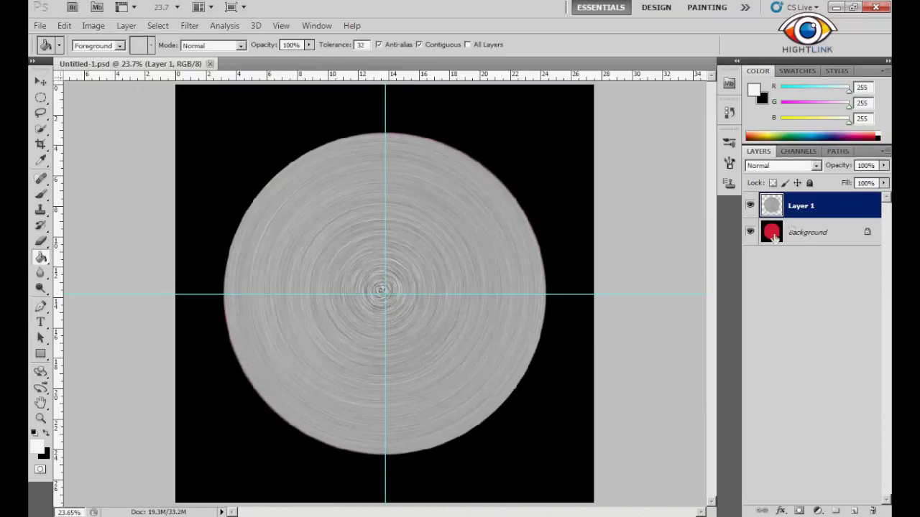
# Step: Try Darken blend mode on the metal layer, undo it, and begin duplicating Layer 1
pyautogui.click(771, 166)
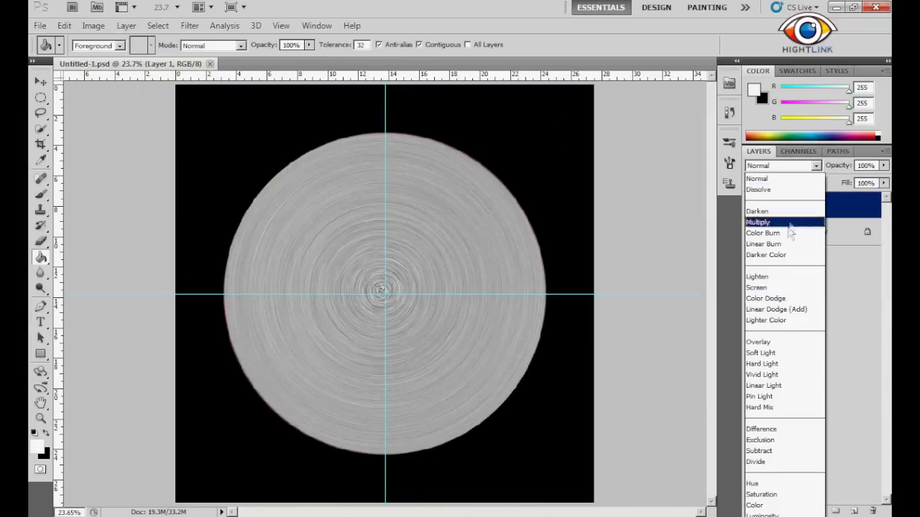
pyautogui.click(757, 212)
pyautogui.click(40, 25)
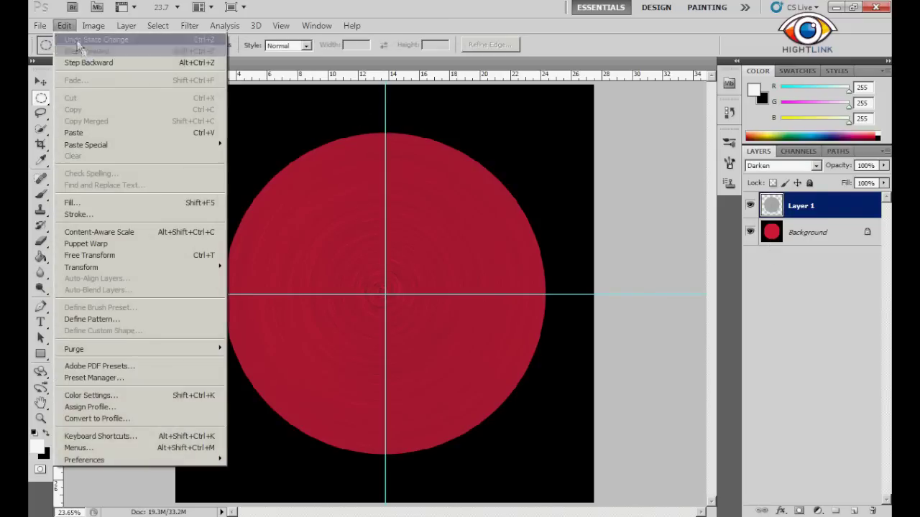
pyautogui.click(781, 165)
pyautogui.click(768, 177)
pyautogui.rightClick(792, 207)
pyautogui.click(809, 251)
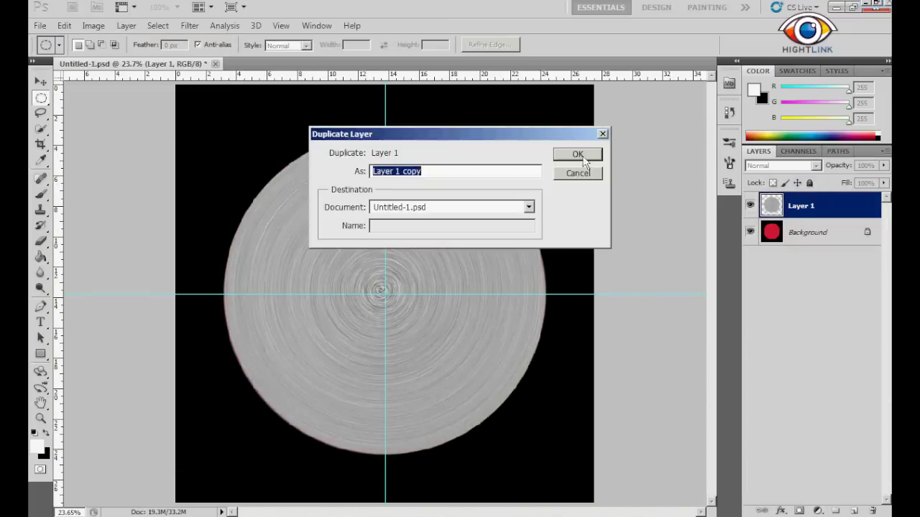
# Step: Duplicate Layer 1, fill a white circle, centre it on the guides and enlarge to about 108%
pyautogui.press('Return')
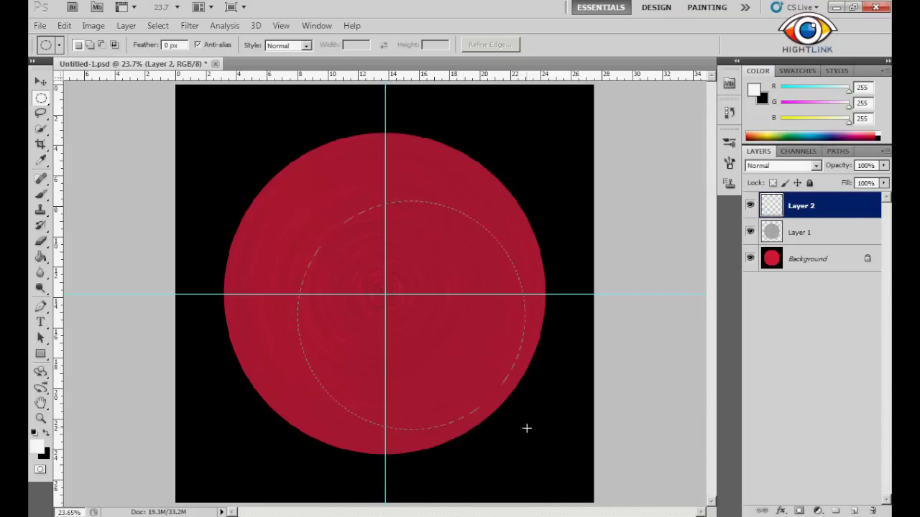
pyautogui.hotkey('alt', 'BackSpace')
pyautogui.moveTo(365, 307); pyautogui.dragTo(339, 285)
pyautogui.hotkey('ctrl', 't')
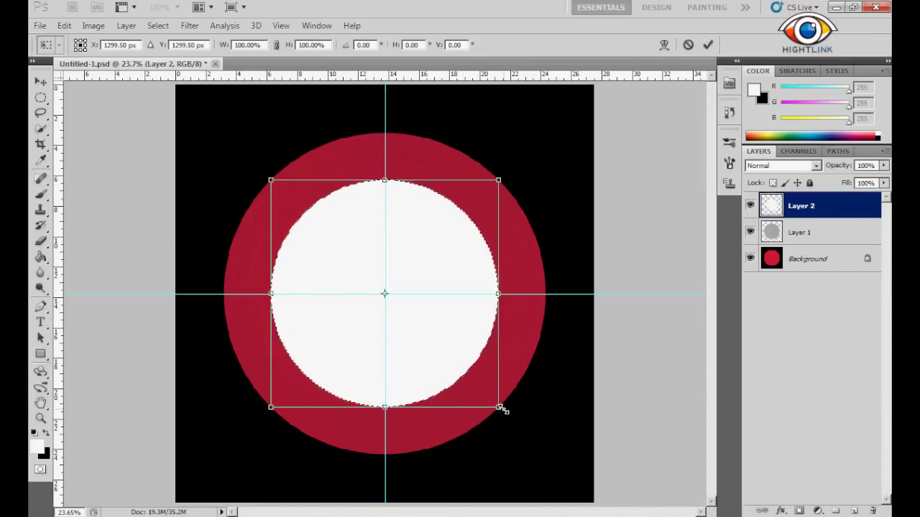
pyautogui.moveTo(501, 408); pyautogui.dragTo(508, 416)
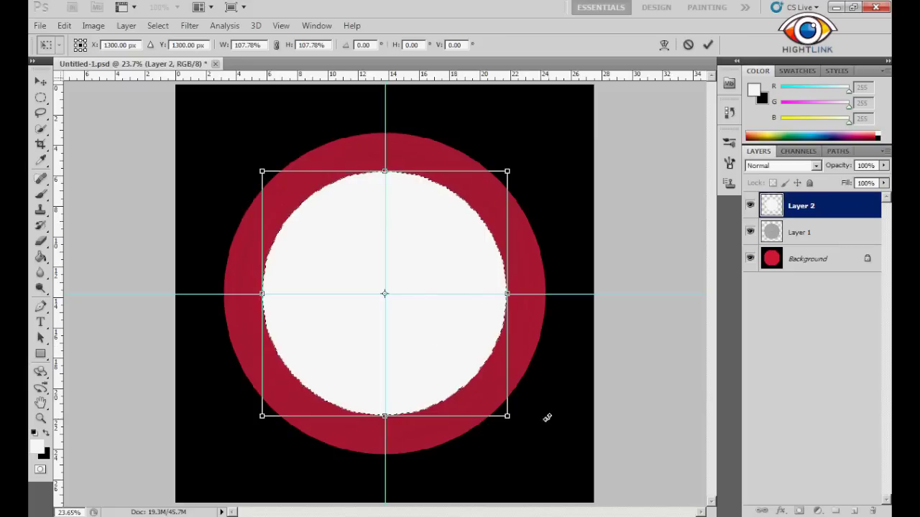
pyautogui.press('Return')
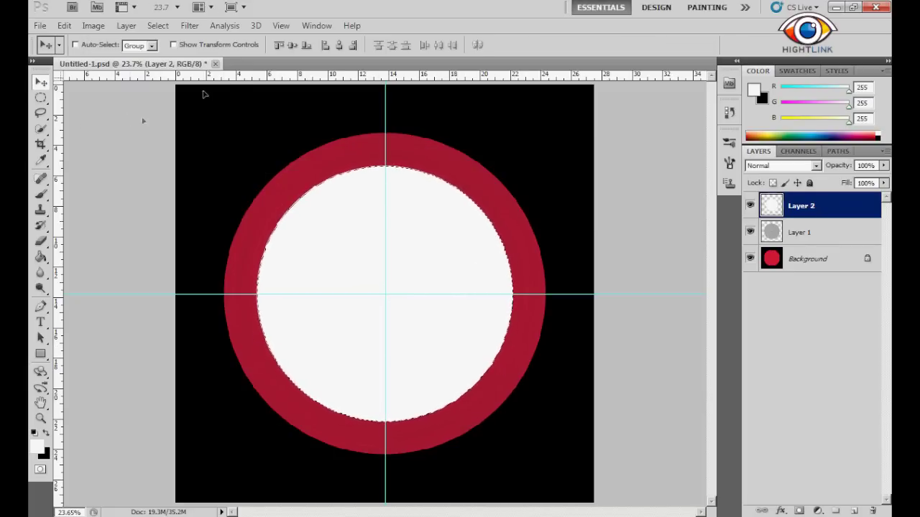
# Step: Texture the inner circle with Radial Blur (Spin), Add Noise and another spin blur
pyautogui.press('m')
pyautogui.click(190, 25)
pyautogui.click(356, 207)
pyautogui.press('Return')
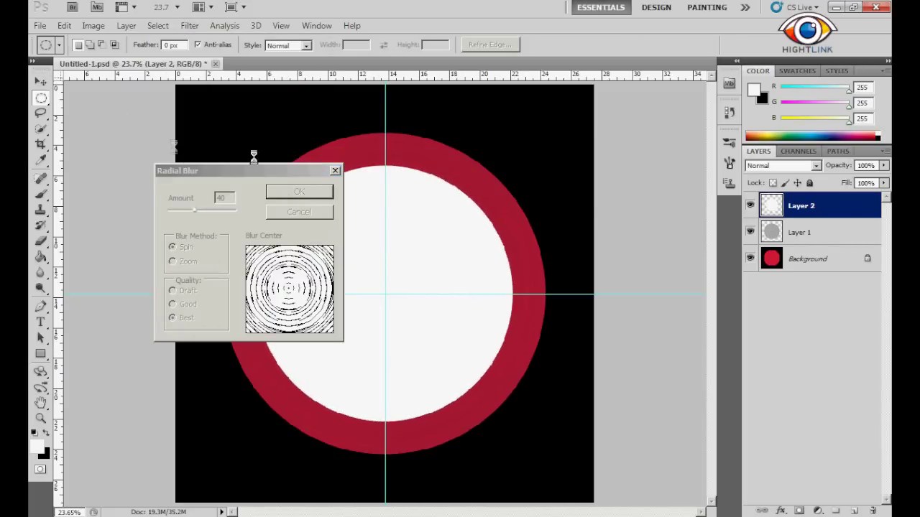
pyautogui.click(93, 25)
pyautogui.moveTo(198, 231)
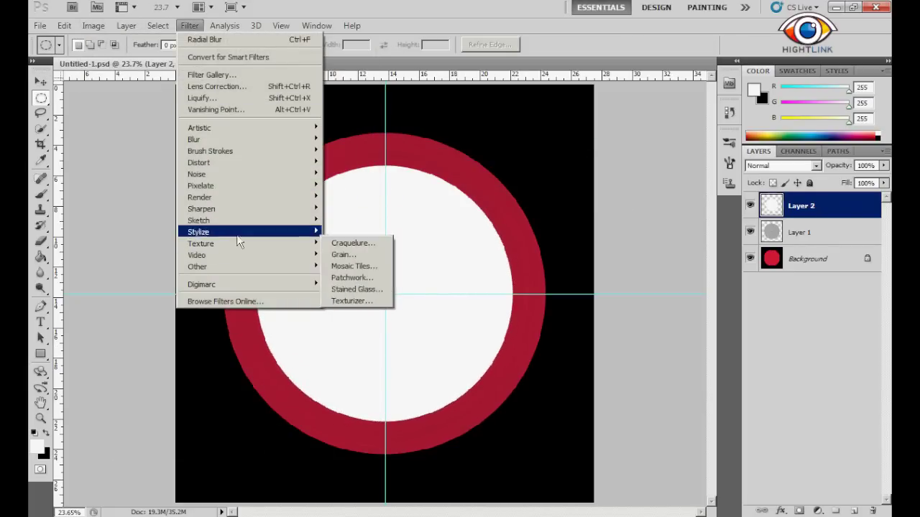
pyautogui.click(348, 174)
pyautogui.click(536, 98)
pyautogui.click(189, 25)
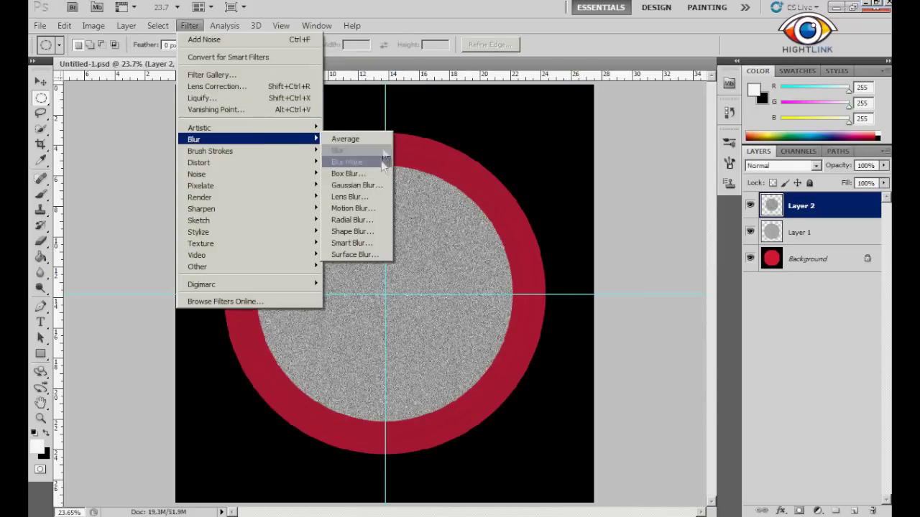
pyautogui.click(351, 219)
pyautogui.press('Return')
# Step: Brighten the inner disc with Levels input 200, then fill a new circular selection white
pyautogui.click(94, 25)
pyautogui.click(294, 68)
pyautogui.write('200')
pyautogui.press('Return')
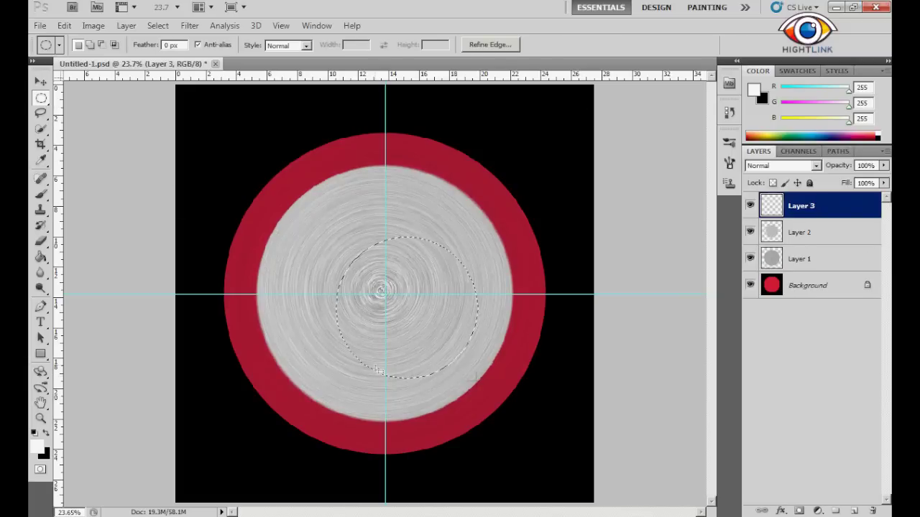
pyautogui.hotkey('alt', 'BackSpace')
# Step: Enlarge the new white circle, fill it red and duplicate Layer 3
pyautogui.hotkey('ctrl', 't')
pyautogui.moveTo(479, 379); pyautogui.dragTo(475, 384)
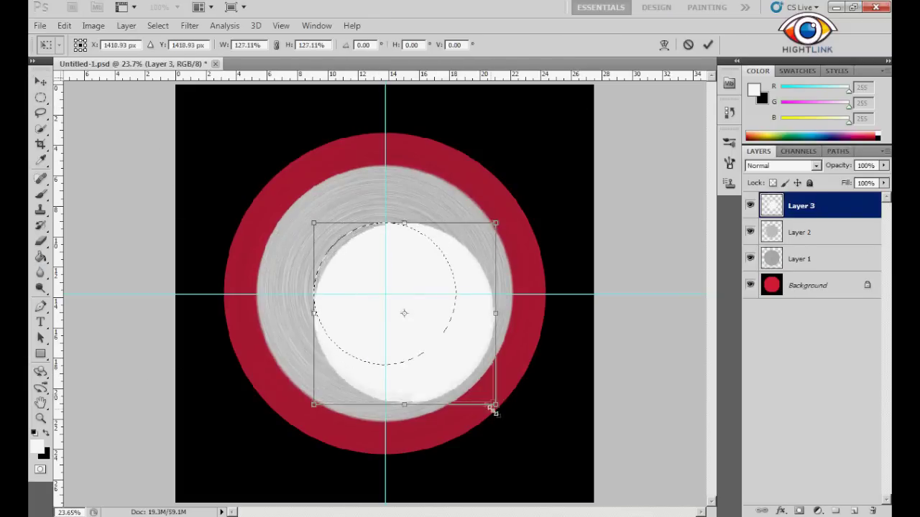
pyautogui.click(357, 301)
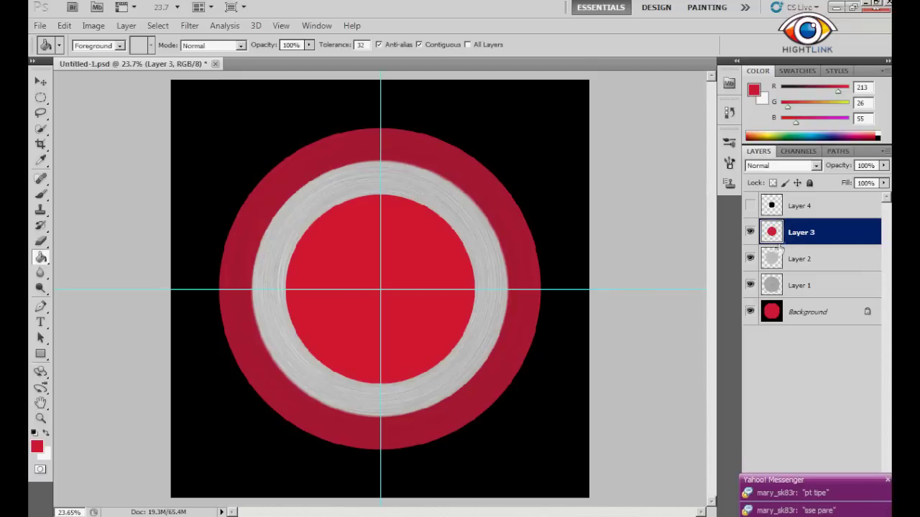
pyautogui.rightClick(791, 243)
pyautogui.click(819, 285)
# Step: Add noise and radial spin blur to the copy, set it to Darken, and fill a smaller circle white
pyautogui.press('Return')
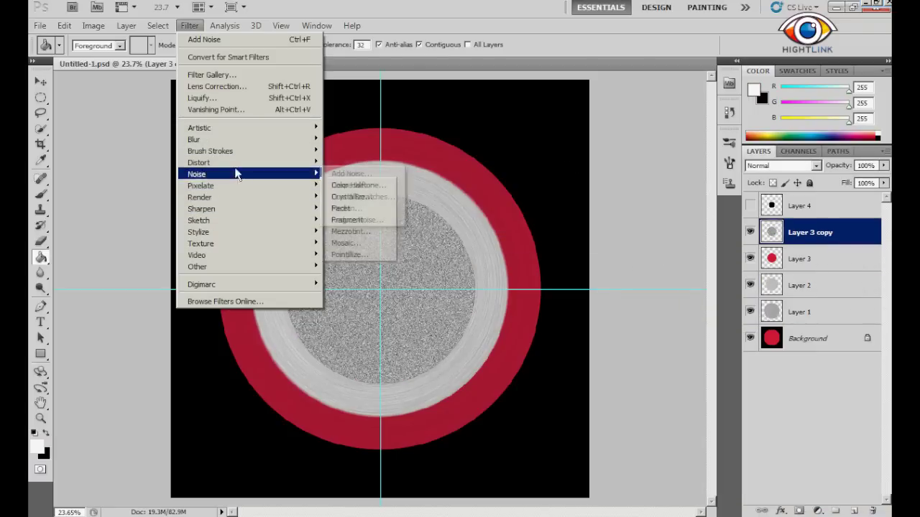
pyautogui.moveTo(194, 140)
pyautogui.click(391, 217)
pyautogui.press('Return')
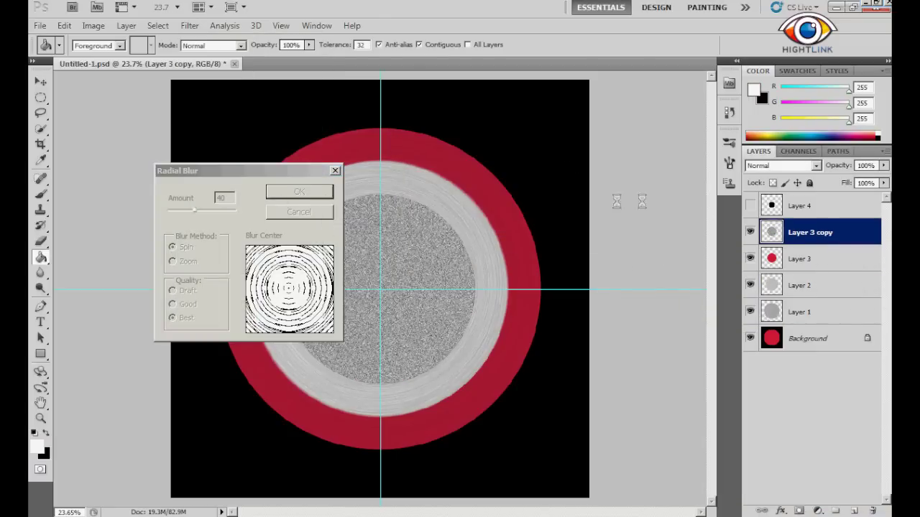
pyautogui.click(787, 166)
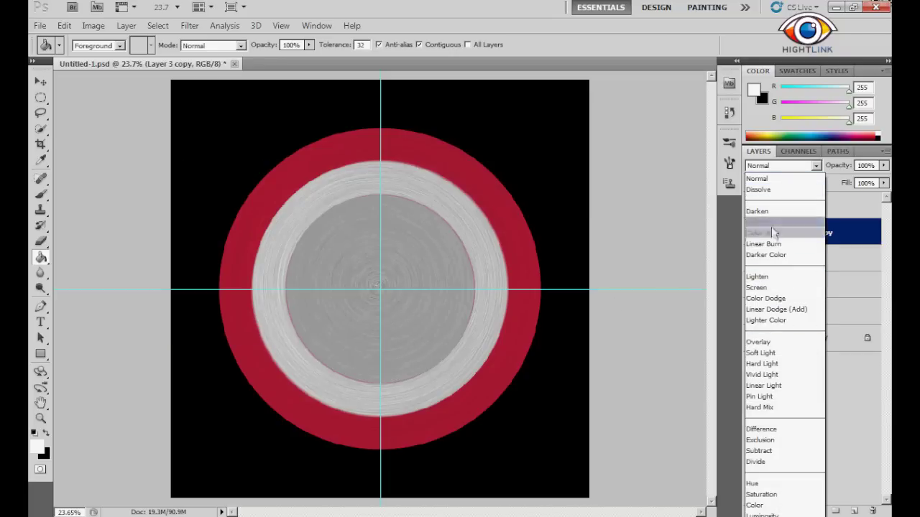
pyautogui.click(762, 212)
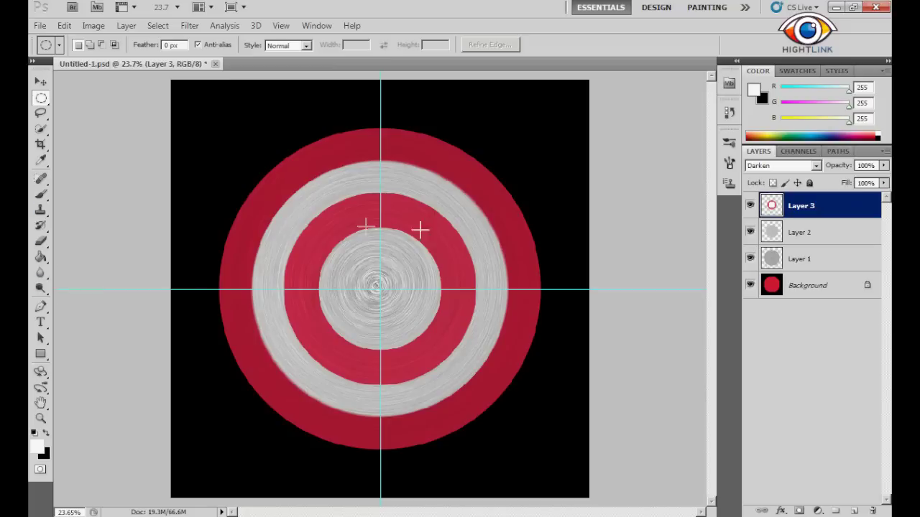
pyautogui.press('g')
pyautogui.click(385, 309)
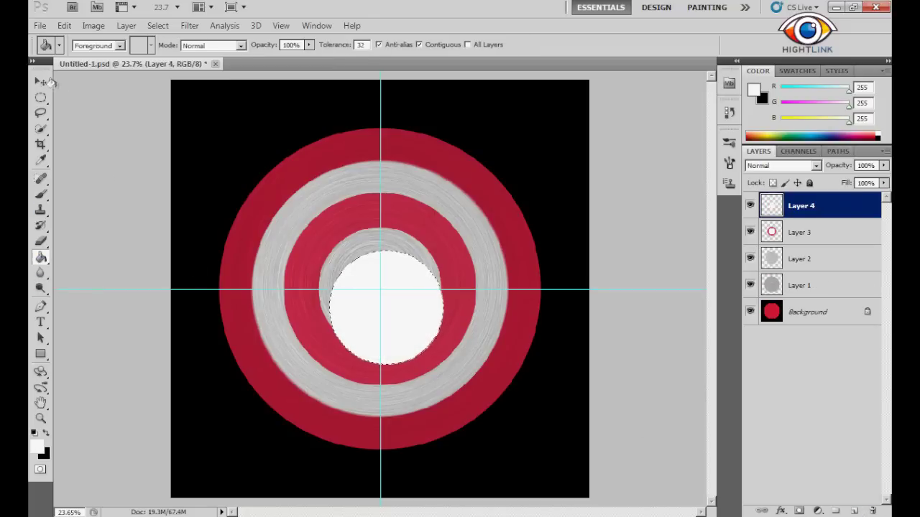
# Step: Centre the white disc on the guide crossing and enlarge it to about 105%
pyautogui.press('v')
pyautogui.moveTo(384, 309); pyautogui.dragTo(356, 301)
pyautogui.hotkey('ctrl', 't')
pyautogui.moveTo(438, 345); pyautogui.dragTo(445, 351)
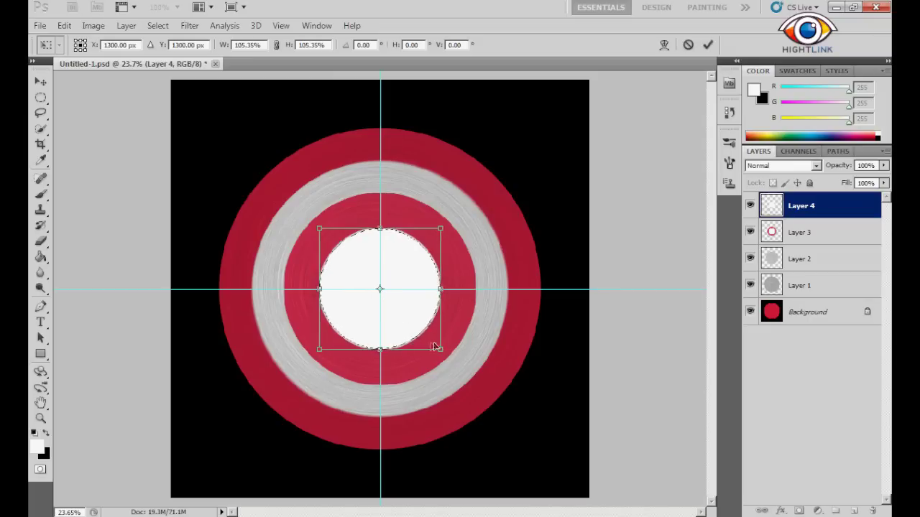
pyautogui.press('m')
pyautogui.press('Return')
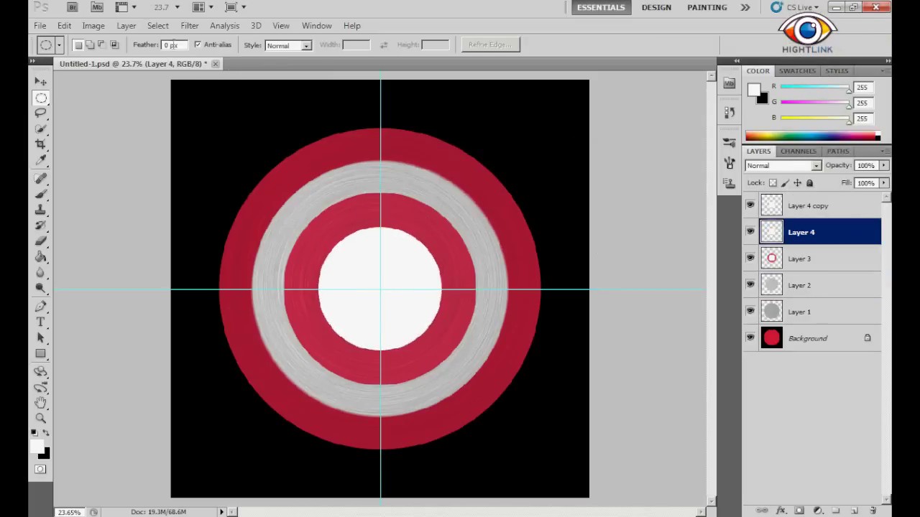
# Step: Give the centre disc a brushed texture with Add Noise and Radial Blur, hiding its copy
pyautogui.click(94, 26)
pyautogui.click(345, 192)
pyautogui.press('Return')
pyautogui.click(750, 206)
pyautogui.click(126, 25)
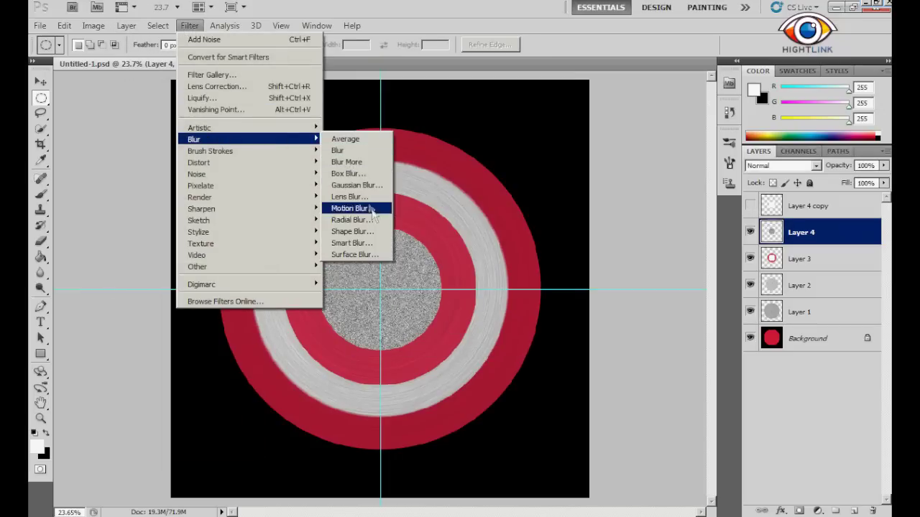
pyautogui.click(352, 219)
pyautogui.click(298, 191)
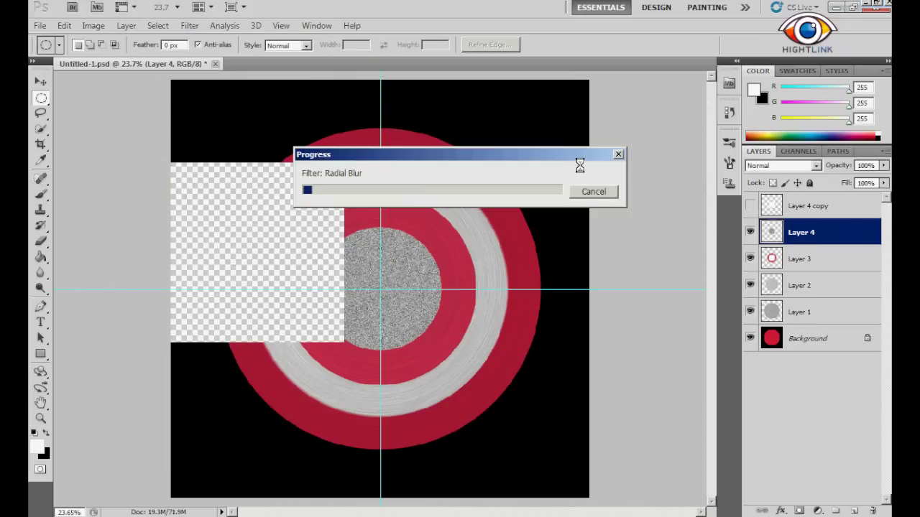
pyautogui.rightClick(785, 210)
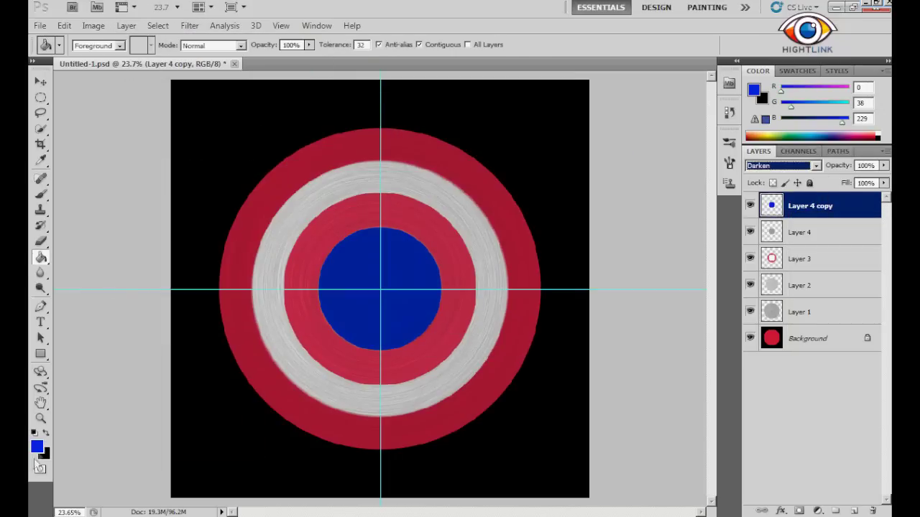
# Step: Fill the centre copy with a deeper blue and shrink the pasted white star to about 69%
pyautogui.click(36, 446)
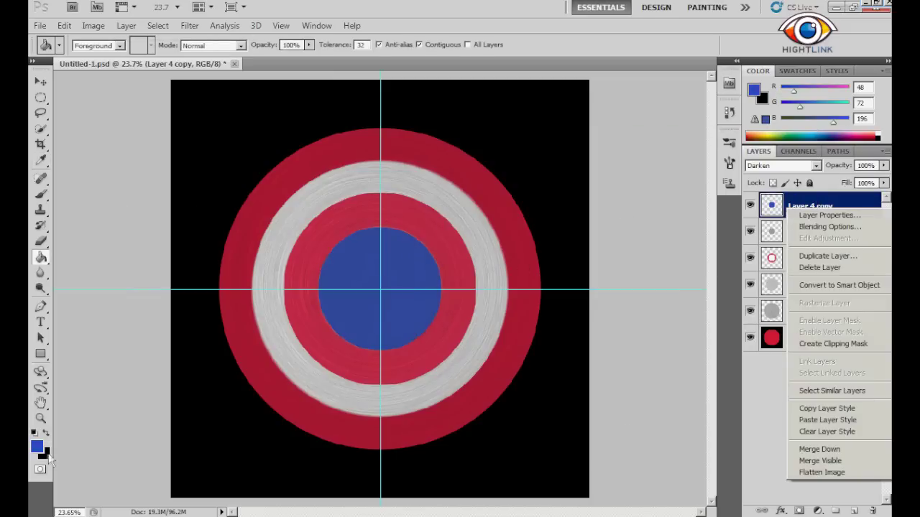
pyautogui.click(646, 231)
pyautogui.moveTo(610, 203); pyautogui.dragTo(629, 201)
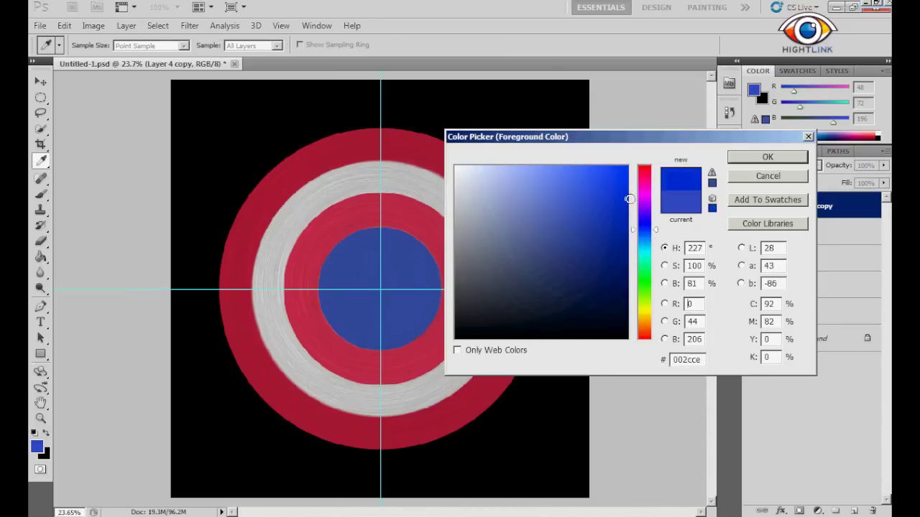
pyautogui.press('Return')
pyautogui.click(438, 291)
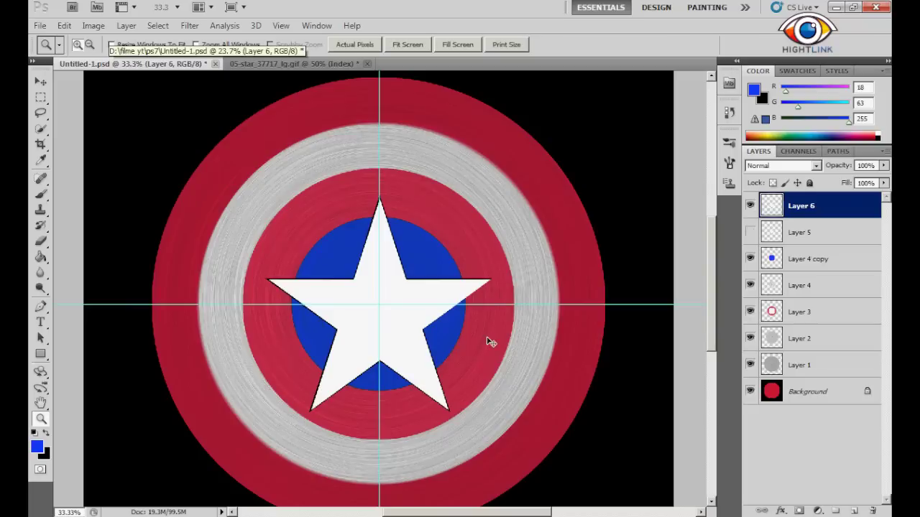
pyautogui.hotkey('ctrl', 't')
pyautogui.moveTo(488, 197); pyautogui.dragTo(450, 239)
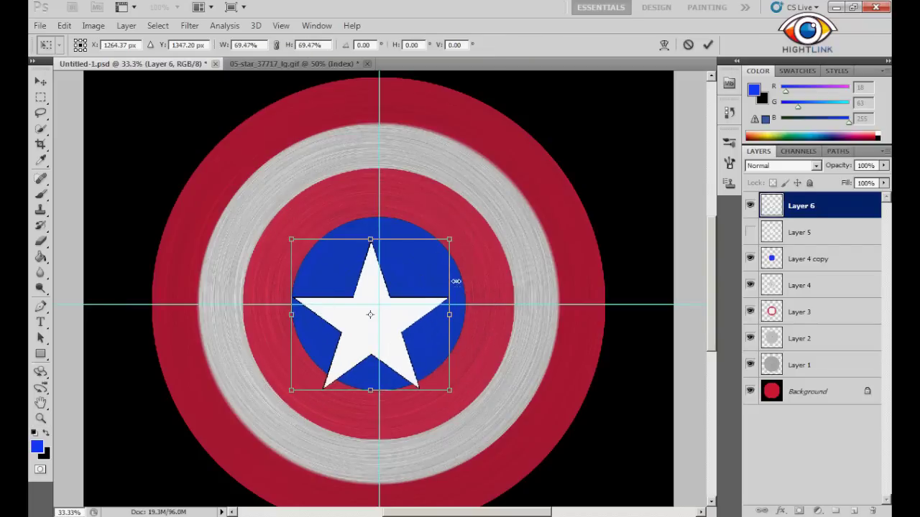
# Step: Centre the star on the guide crossing, scale it to about 72.85%, and commit
pyautogui.moveTo(428, 290); pyautogui.dragTo(421, 276)
pyautogui.moveTo(455, 235); pyautogui.dragTo(464, 225)
pyautogui.moveTo(421, 316); pyautogui.dragTo(421, 308)
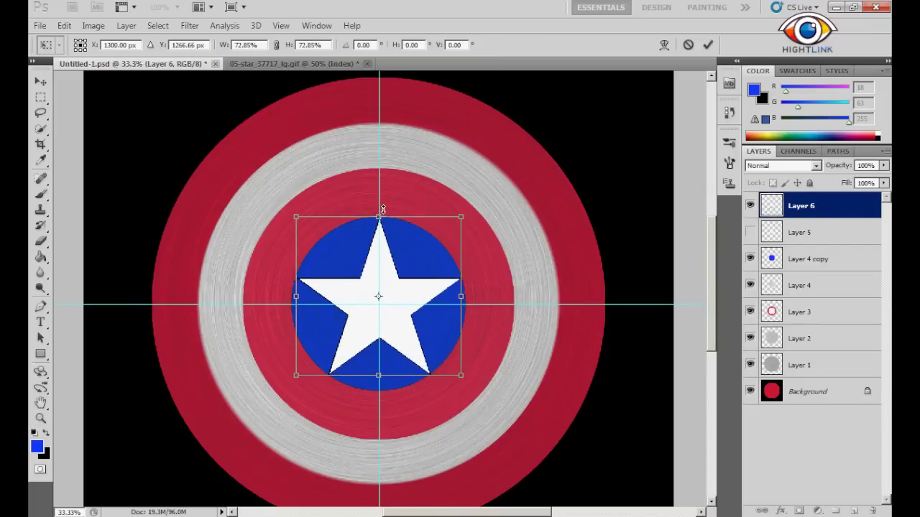
pyautogui.press('Return')
# Step: Inspect the star layer's Color Overlay style and close it without changes
pyautogui.click(798, 232)
pyautogui.click(798, 205)
pyautogui.doubleClick(848, 205)
pyautogui.click(573, 225)
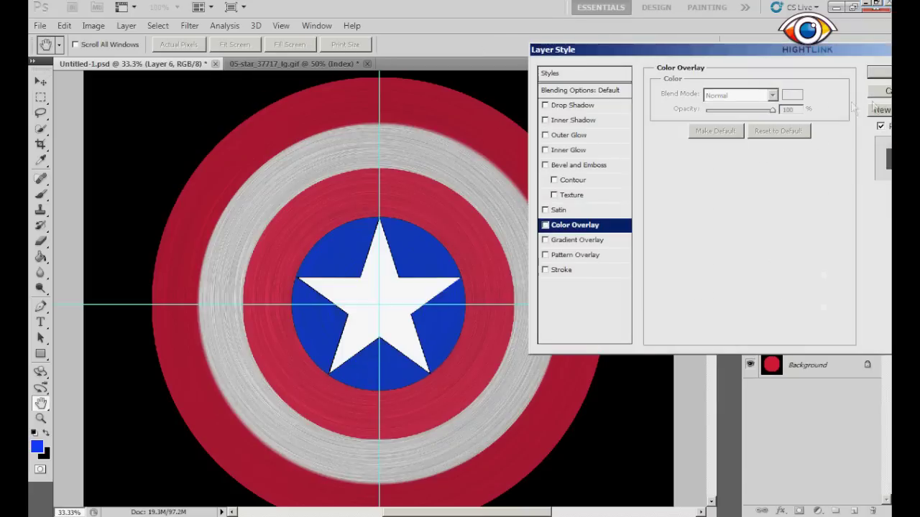
pyautogui.press('Escape')
pyautogui.click(41, 257)
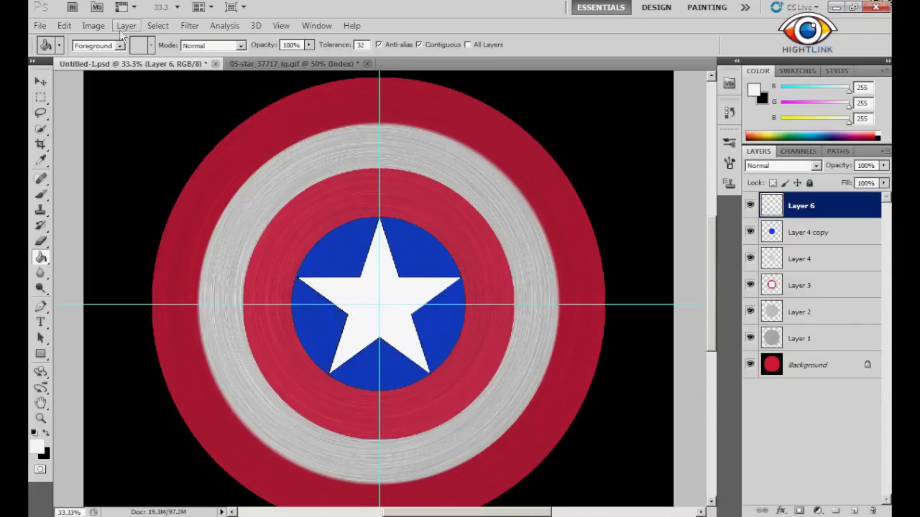
# Step: Add noise and a circular blur to the star
pyautogui.click(190, 25)
pyautogui.click(367, 173)
pyautogui.click(190, 25)
# Step: Give the blue centre a drop shadow, inner shadow and inside stroke
pyautogui.rightClick(810, 236)
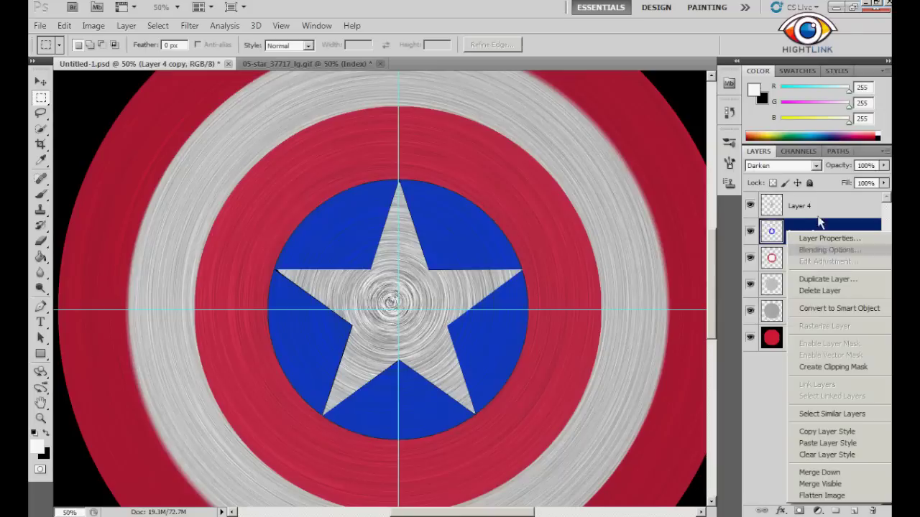
pyautogui.click(827, 250)
pyautogui.click(554, 106)
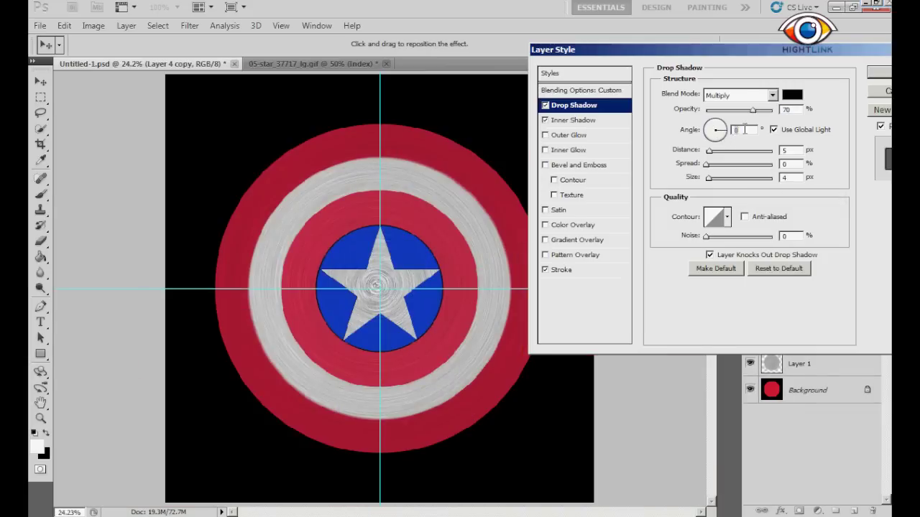
pyautogui.click(621, 122)
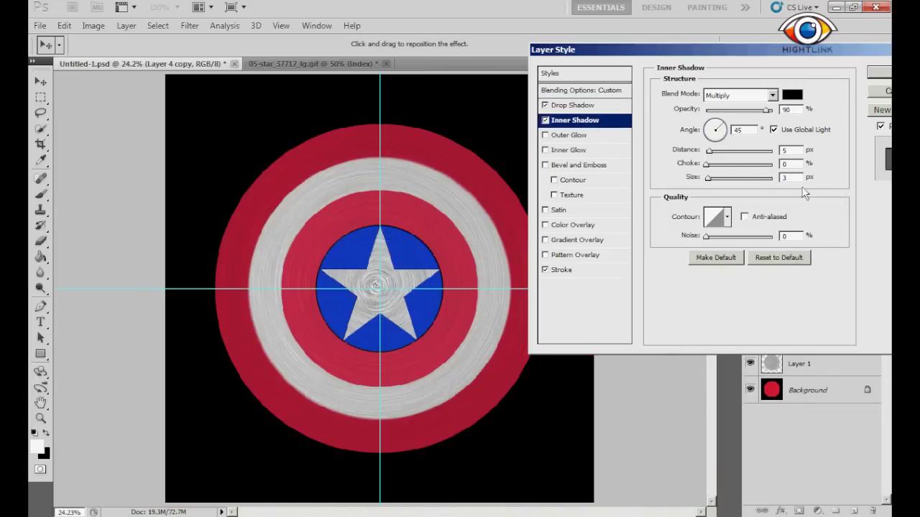
pyautogui.click(563, 269)
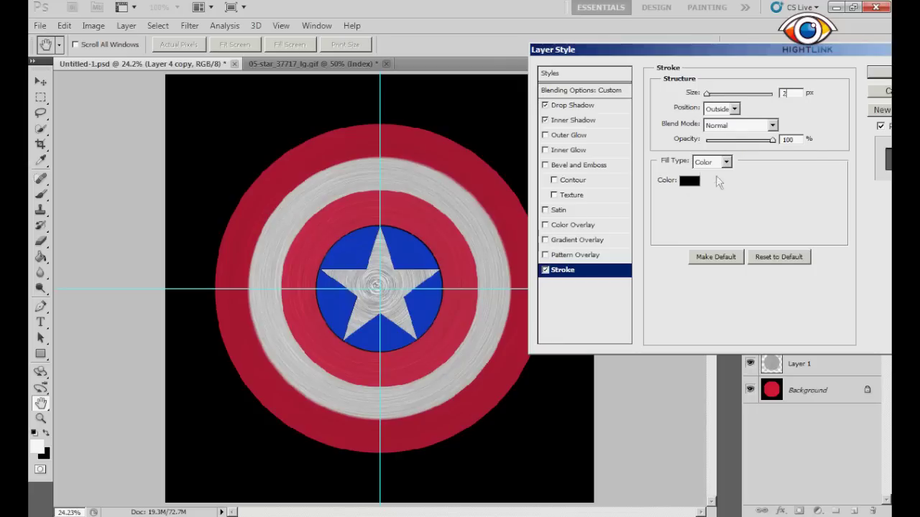
pyautogui.click(718, 133)
pyautogui.press('Return')
# Step: Copy the blue centre's layer style and paste it onto Layer 4
pyautogui.rightClick(790, 232)
pyautogui.click(860, 424)
pyautogui.rightClick(797, 206)
pyautogui.click(812, 421)
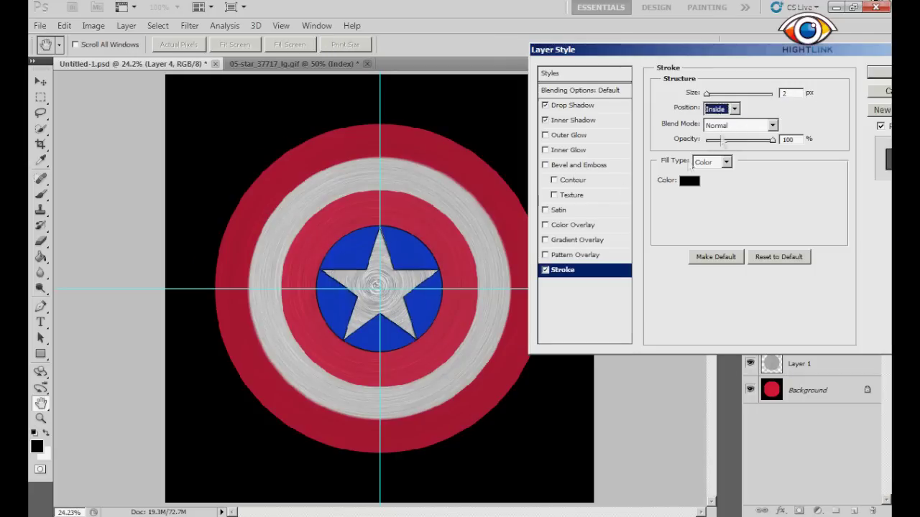
# Step: Adjust the pasted effects: drop shadow 4, cone contour, Linear Dodge (Add), Linear Burn inner shadow
pyautogui.click(560, 107)
pyautogui.write('4')
pyautogui.click(727, 217)
pyautogui.click(689, 245)
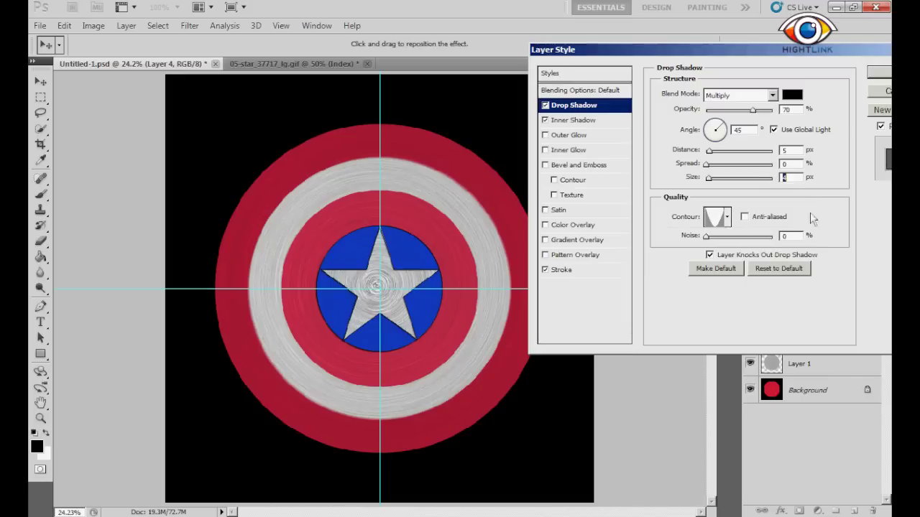
pyautogui.click(740, 95)
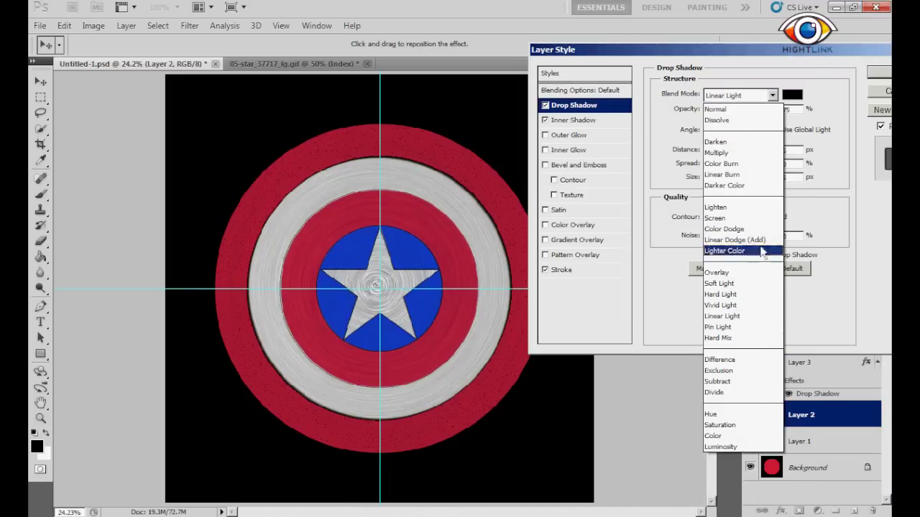
pyautogui.click(762, 240)
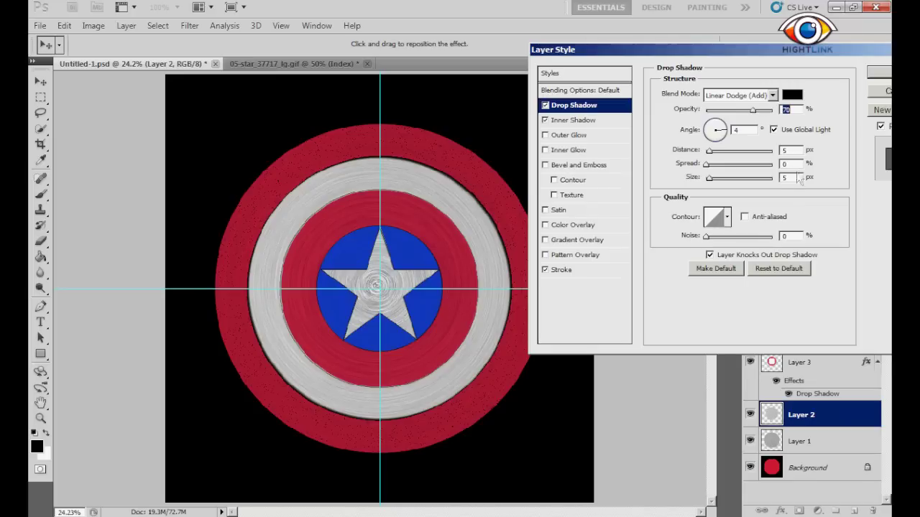
pyautogui.click(726, 216)
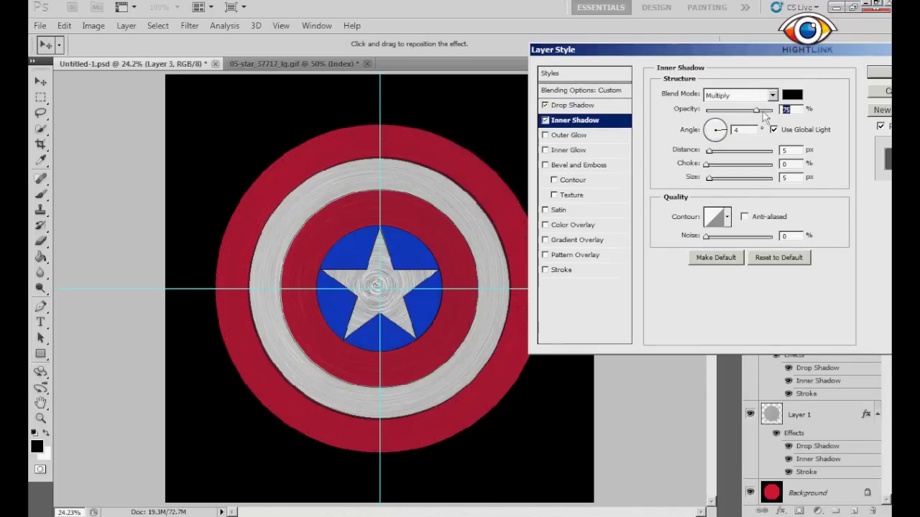
pyautogui.click(727, 216)
pyautogui.click(759, 247)
pyautogui.click(718, 95)
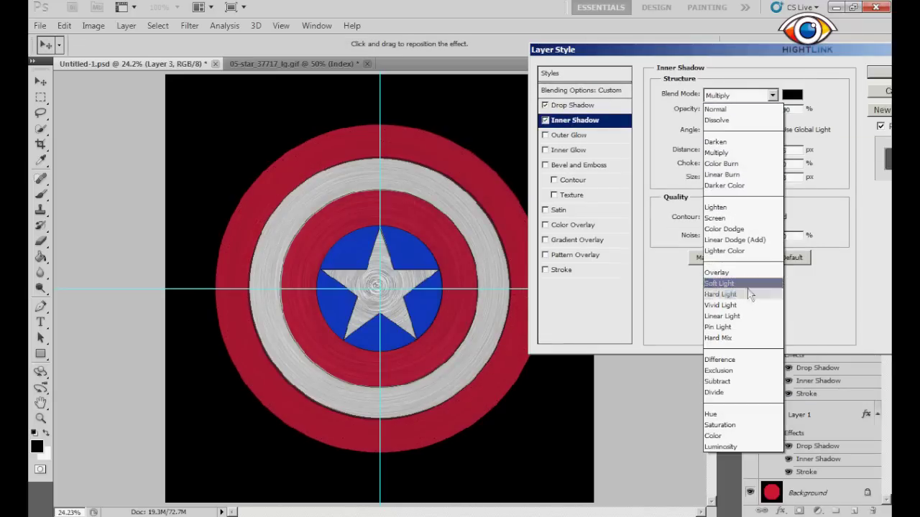
pyautogui.click(745, 176)
pyautogui.click(878, 72)
# Step: Set Layer 2's inner shadow to Linear Burn with a different contour shape
pyautogui.rightClick(801, 353)
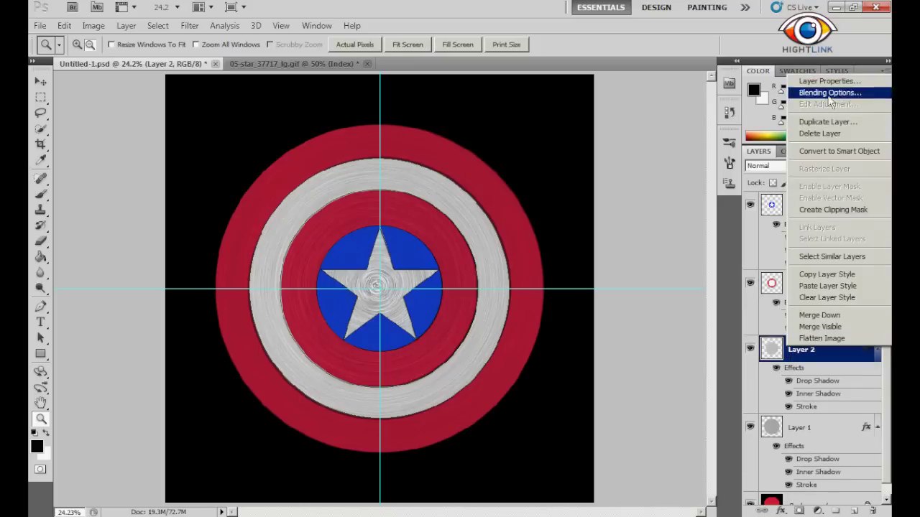
pyautogui.click(831, 92)
pyautogui.click(740, 95)
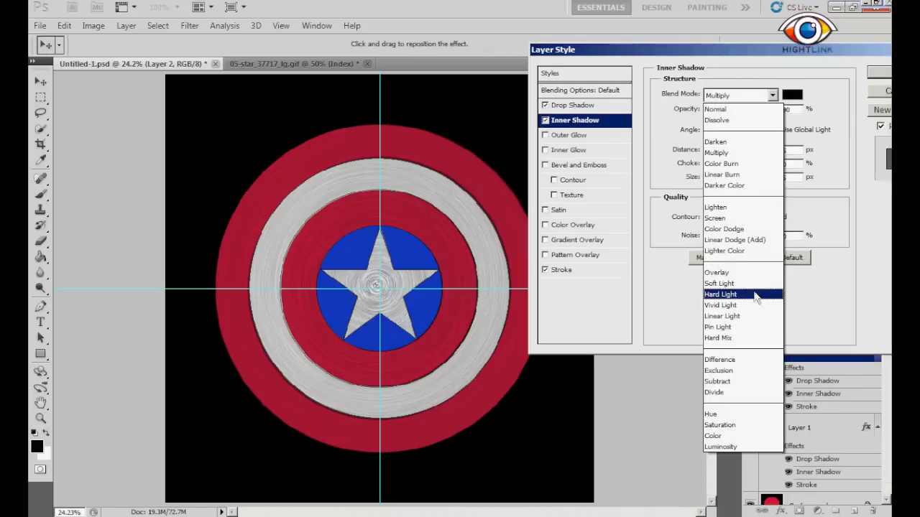
pyautogui.click(755, 244)
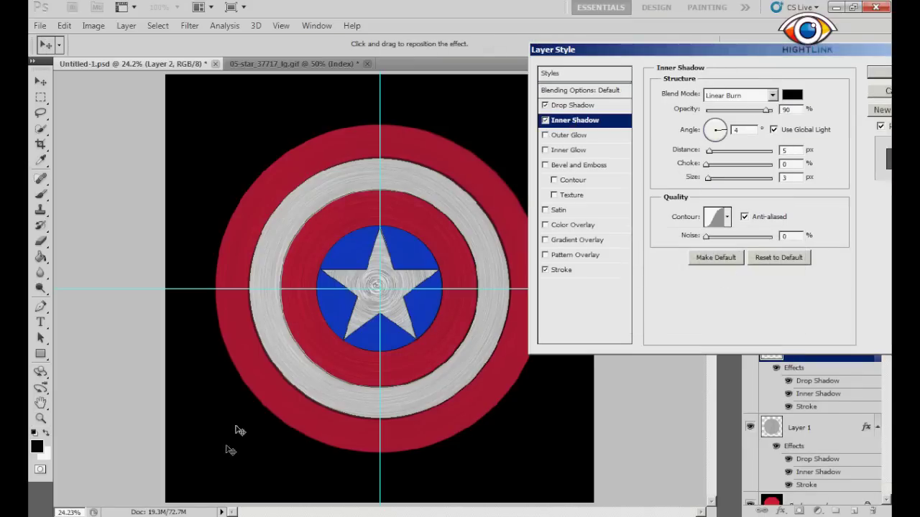
pyautogui.click(740, 95)
pyautogui.click(744, 175)
pyautogui.click(722, 219)
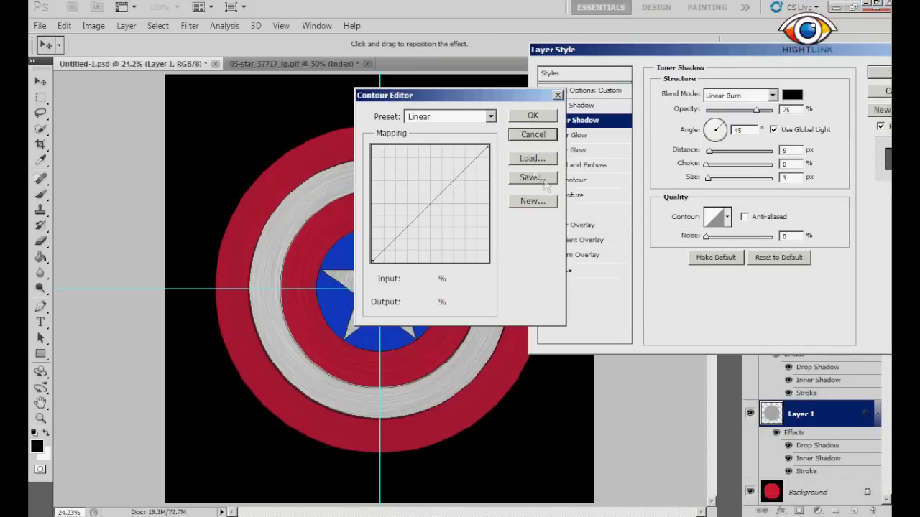
pyautogui.press('Escape')
pyautogui.click(727, 216)
pyautogui.click(762, 245)
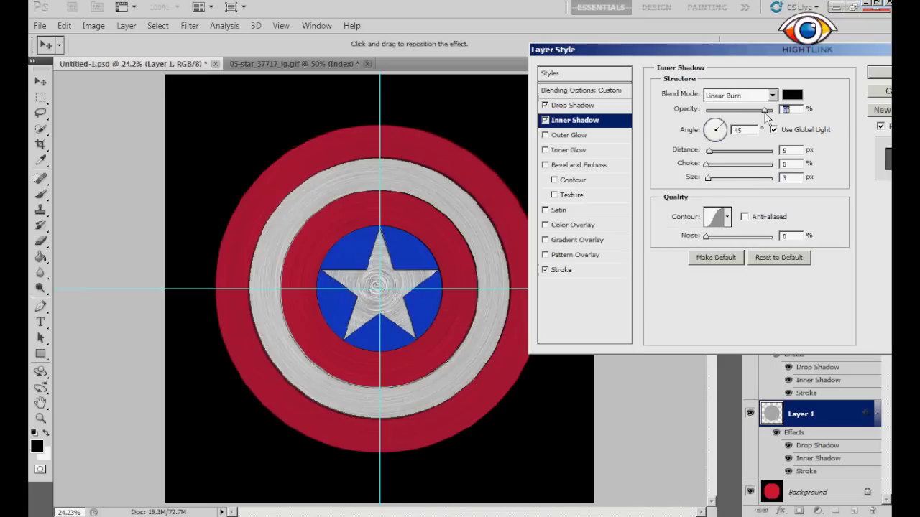
# Step: Place Layer 2's stroke inside the edges and paste the metal texture onto the shield
pyautogui.click(563, 270)
pyautogui.click(733, 108)
pyautogui.click(725, 127)
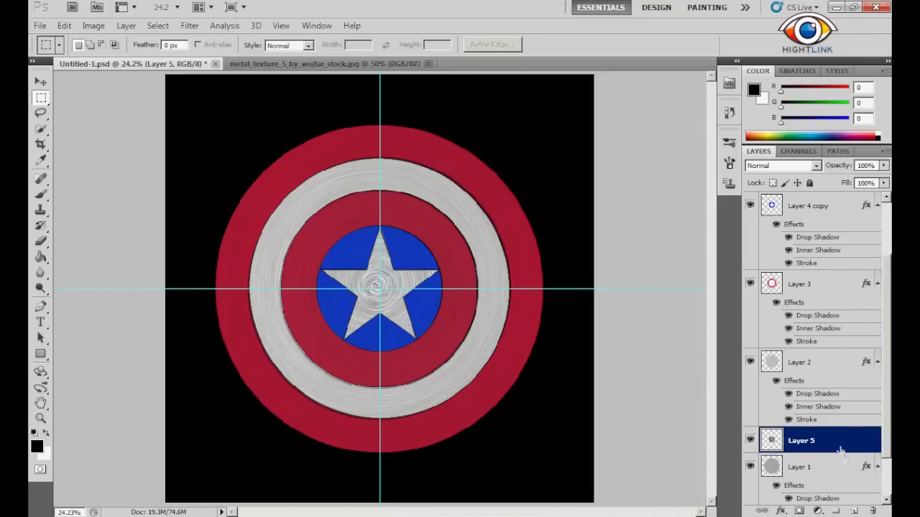
pyautogui.hotkey('ctrl', 'v')
pyautogui.hotkey('ctrl', 't')
# Step: Scale the metal texture to cover the shield and blend it Soft Light at 56%
pyautogui.moveTo(555, 161); pyautogui.dragTo(558, 117)
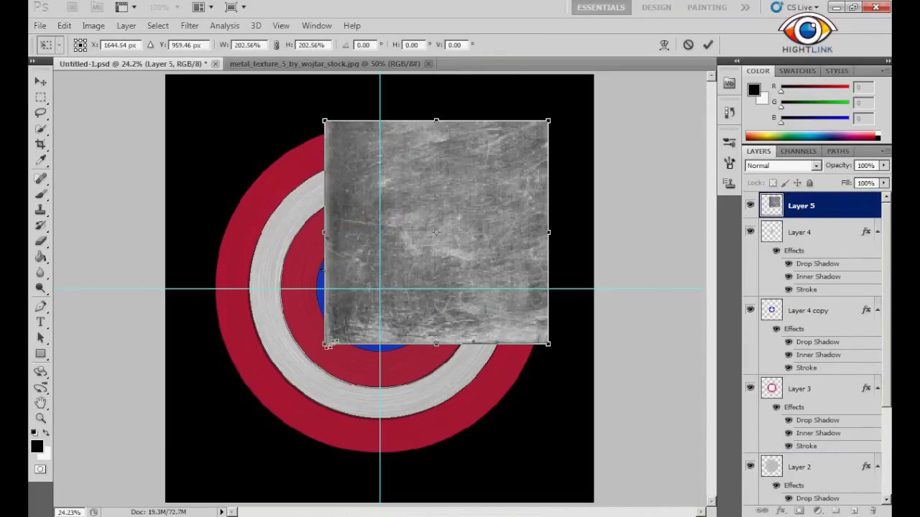
pyautogui.moveTo(324, 403); pyautogui.dragTo(214, 465)
pyautogui.click(41, 81)
pyautogui.click(431, 203)
pyautogui.click(766, 166)
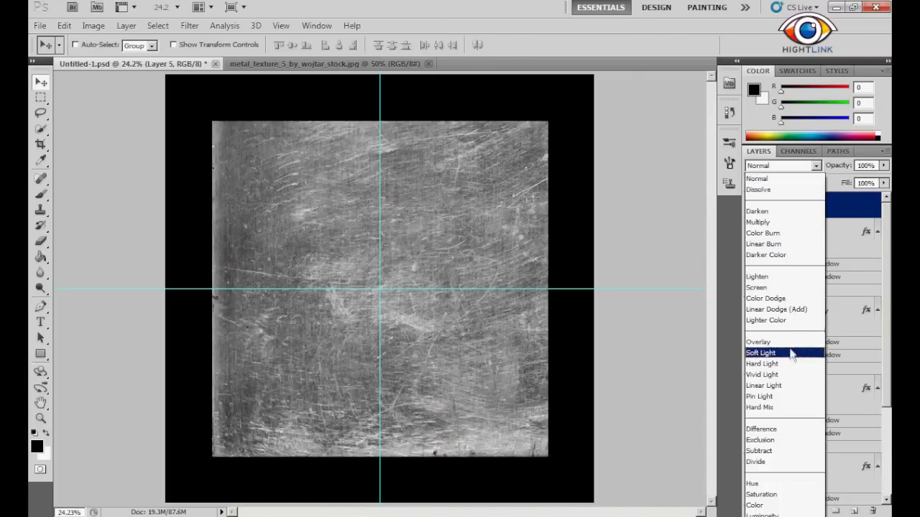
pyautogui.click(762, 351)
pyautogui.moveTo(867, 188); pyautogui.dragTo(856, 186)
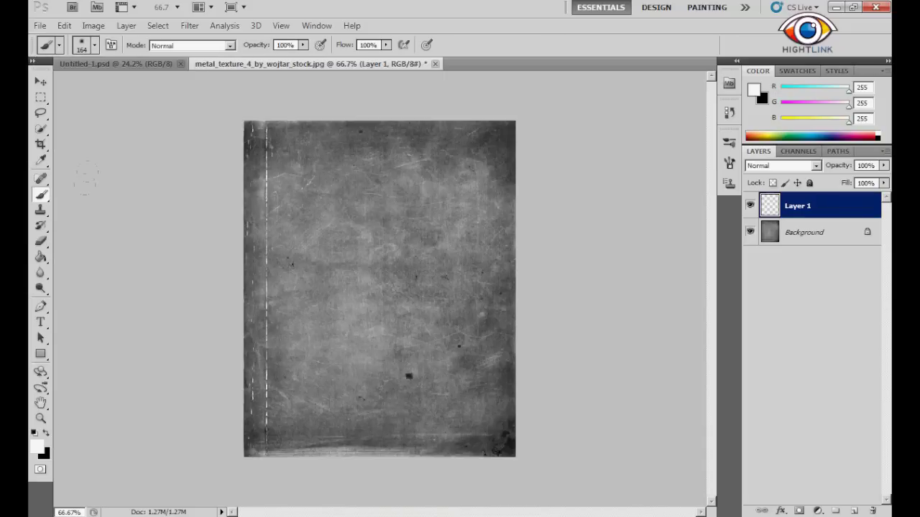
# Step: Merge the white glow into its texture and paste it into the shield document
pyautogui.rightClick(834, 238)
pyautogui.click(825, 259)
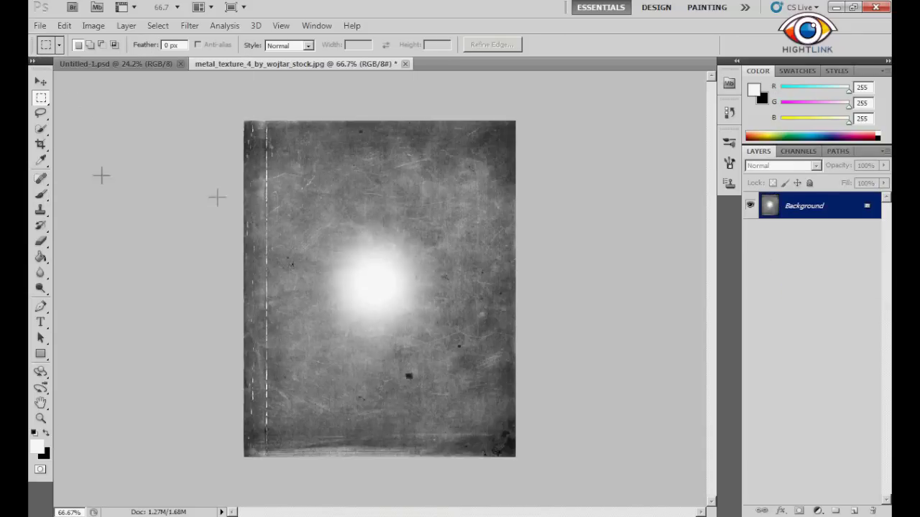
pyautogui.hotkey('ctrl', 'c')
pyautogui.hotkey('ctrl', 'Tab')
pyautogui.hotkey('ctrl', 'v')
# Step: Stretch the glow texture over the canvas and blend it Color Burn at 33%
pyautogui.hotkey('ctrl', 't')
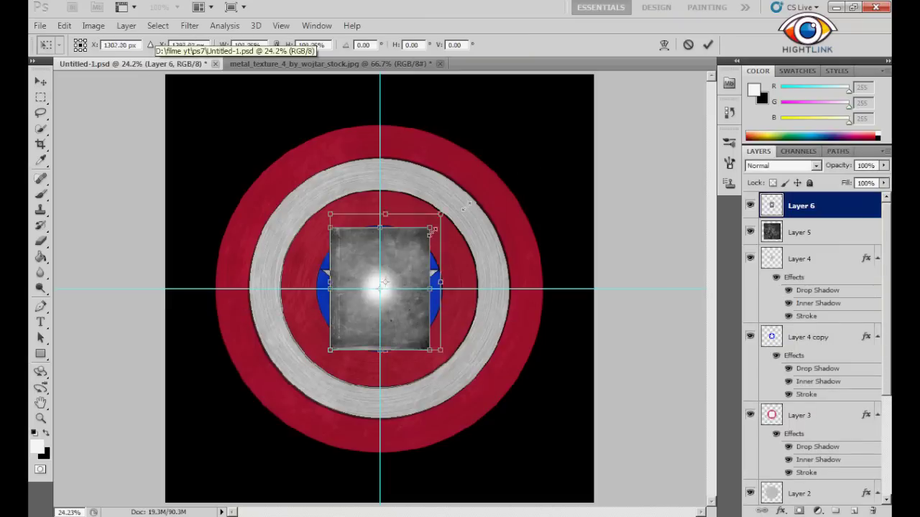
pyautogui.moveTo(438, 175); pyautogui.dragTo(517, 117)
pyautogui.moveTo(328, 472)
pyautogui.mouseDown()
pyautogui.moveTo(223, 483)
pyautogui.moveTo(210, 498)
pyautogui.mouseUp()
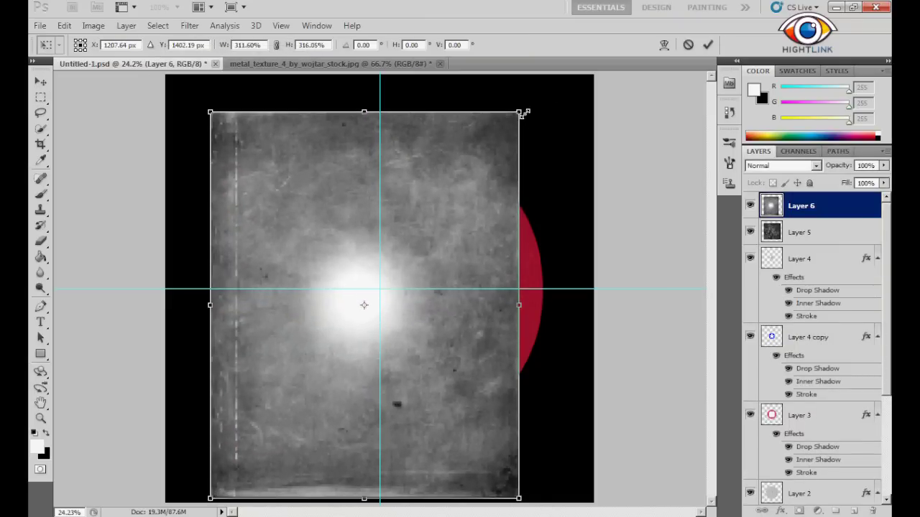
pyautogui.moveTo(524, 113); pyautogui.dragTo(545, 78)
pyautogui.click(816, 166)
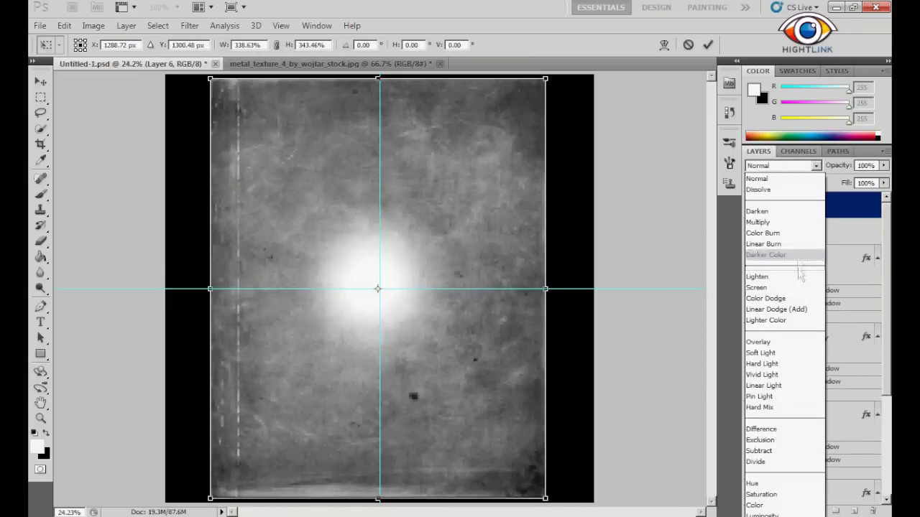
pyautogui.click(784, 233)
pyautogui.moveTo(854, 184); pyautogui.dragTo(839, 185)
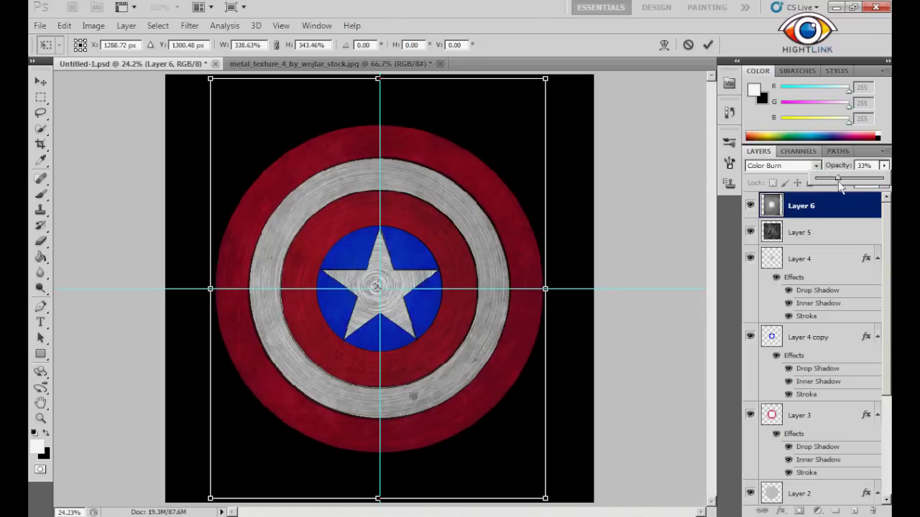
pyautogui.click(858, 511)
# Step: Add a new empty layer above the textures
pyautogui.press('Return')
pyautogui.rightClick(812, 204)
pyautogui.click(826, 217)
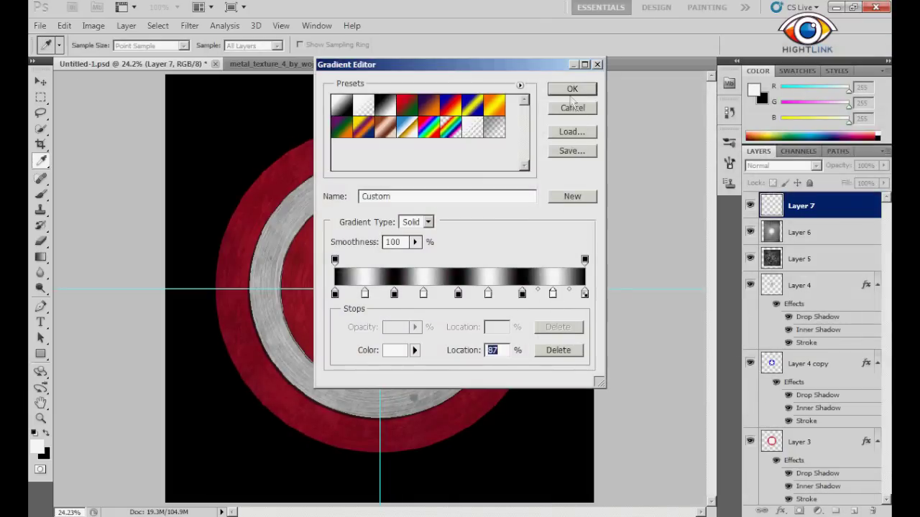
# Step: Draw a striped angle gradient from the shield centre, blended Overlay at 76%
pyautogui.click(572, 95)
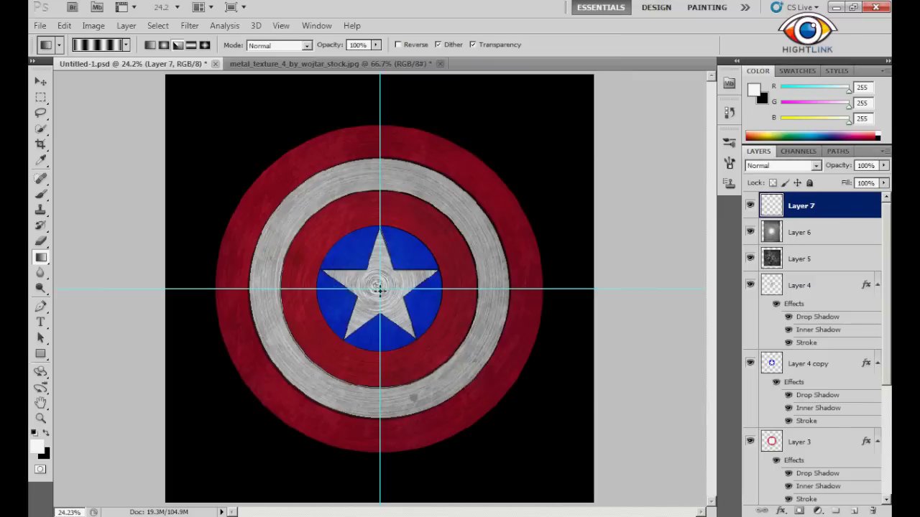
pyautogui.moveTo(383, 290); pyautogui.dragTo(531, 450)
pyautogui.click(783, 165)
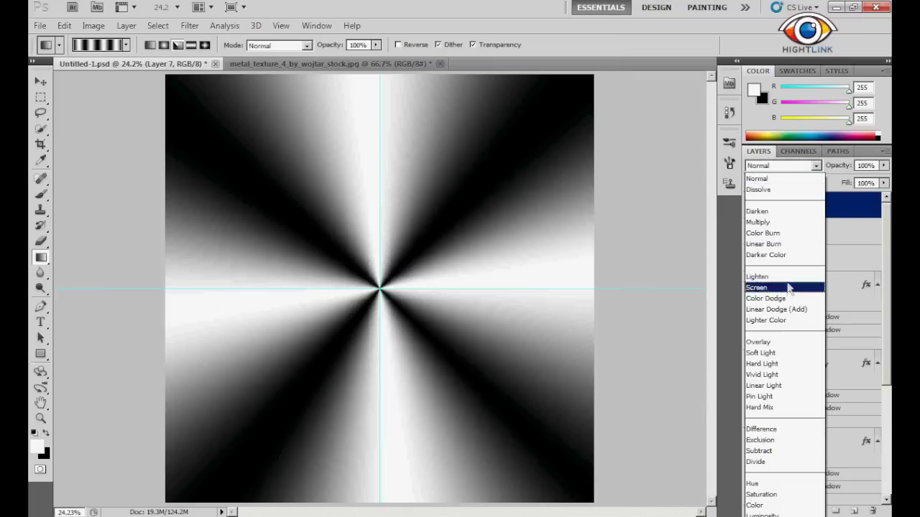
pyautogui.click(787, 348)
pyautogui.moveTo(884, 176); pyautogui.dragTo(871, 186)
# Step: Duplicate the gradient layer and set the copy to Color Dodge at 15%
pyautogui.rightClick(794, 205)
pyautogui.click(812, 242)
pyautogui.press('Return')
pyautogui.click(782, 166)
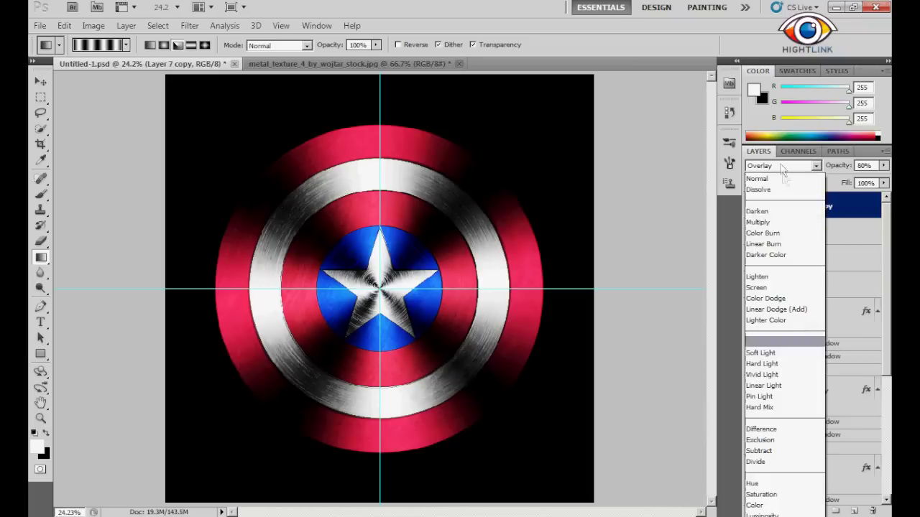
pyautogui.click(785, 300)
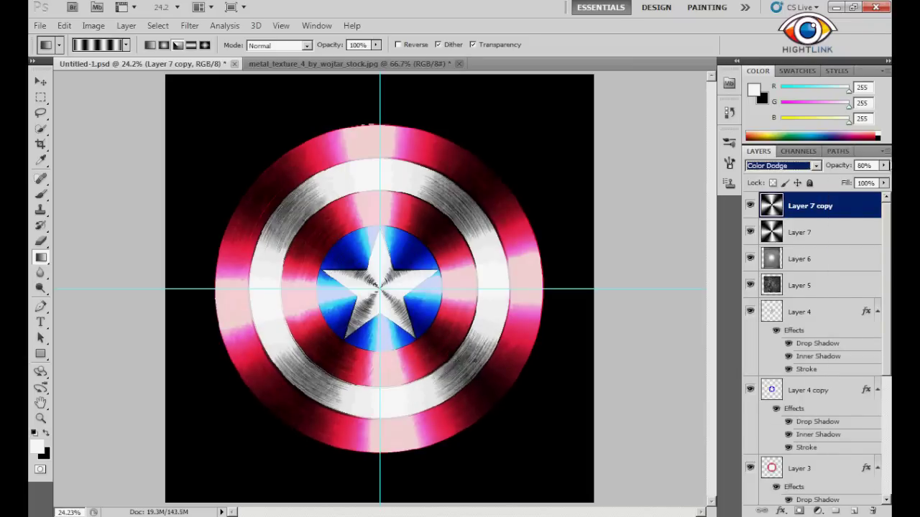
pyautogui.moveTo(846, 184); pyautogui.dragTo(824, 178)
# Step: Give the duplicate a Reveal All layer mask and add a new empty layer
pyautogui.click(126, 25)
pyautogui.moveTo(142, 162)
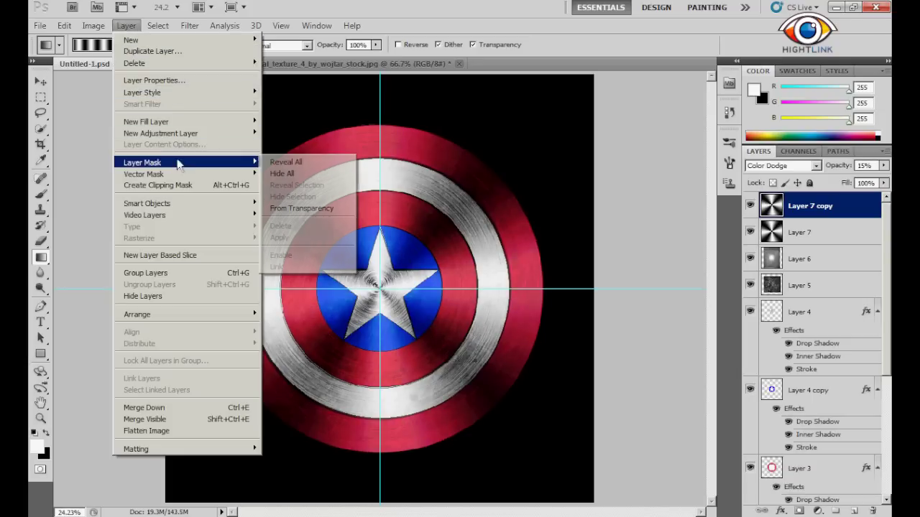
pyautogui.click(304, 166)
pyautogui.press('b')
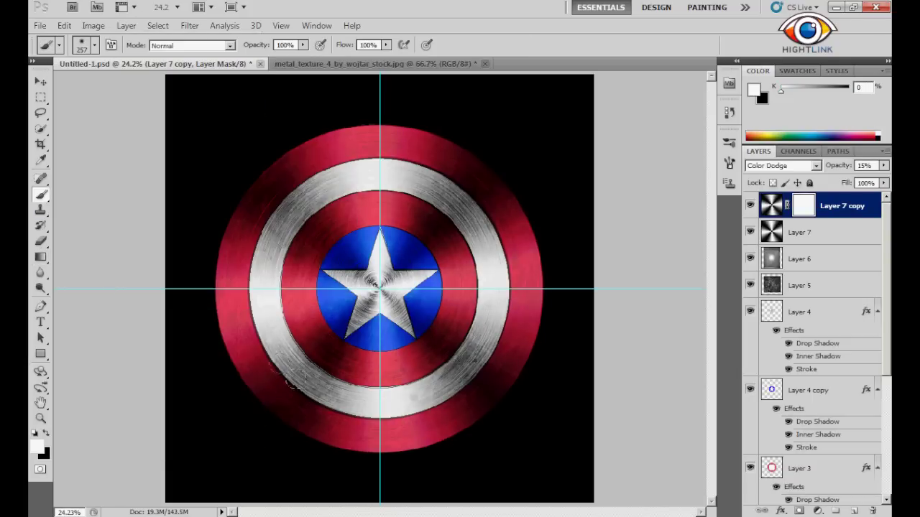
pyautogui.hotkey('ctrl', 'shift', 'alt', 'n')
# Step: Fill an elliptical selection over the shield with rendered clouds, blended Soft Light
pyautogui.press('x')
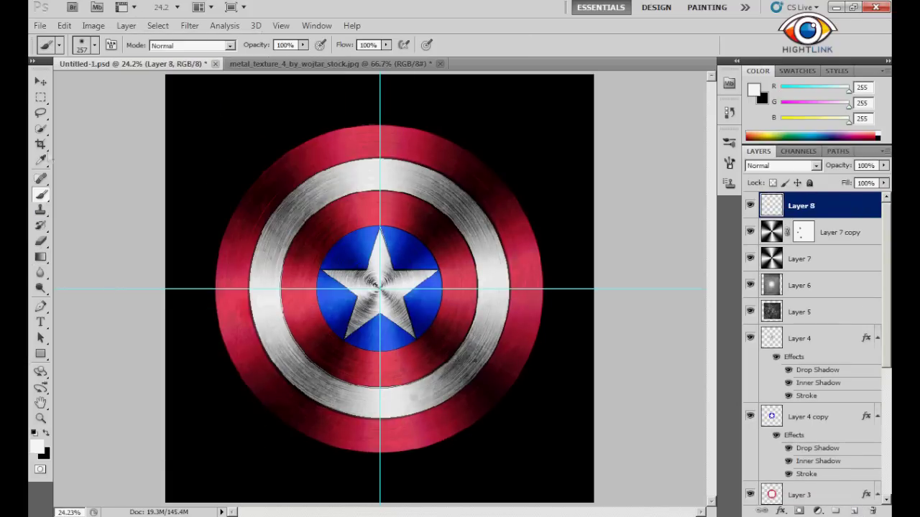
pyautogui.press('m')
pyautogui.press('v')
pyautogui.moveTo(513, 412); pyautogui.dragTo(488, 408)
pyautogui.hotkey('ctrl', 't')
pyautogui.press('Return')
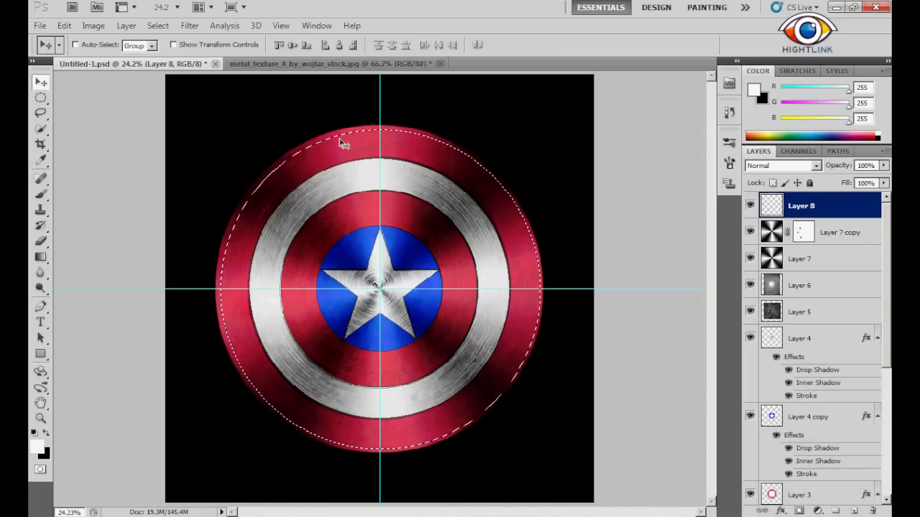
pyautogui.press('m')
pyautogui.press('v')
pyautogui.click(189, 25)
pyautogui.moveTo(200, 197)
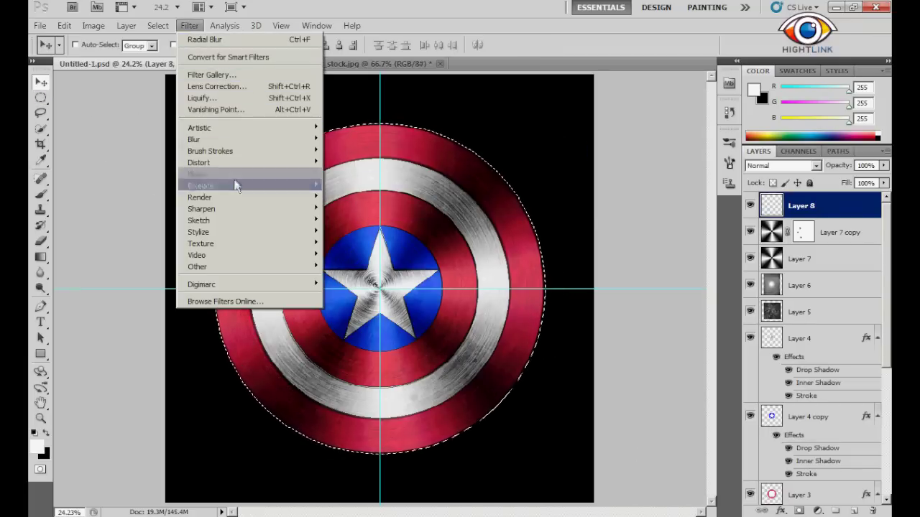
pyautogui.click(330, 197)
pyautogui.click(782, 165)
pyautogui.click(776, 349)
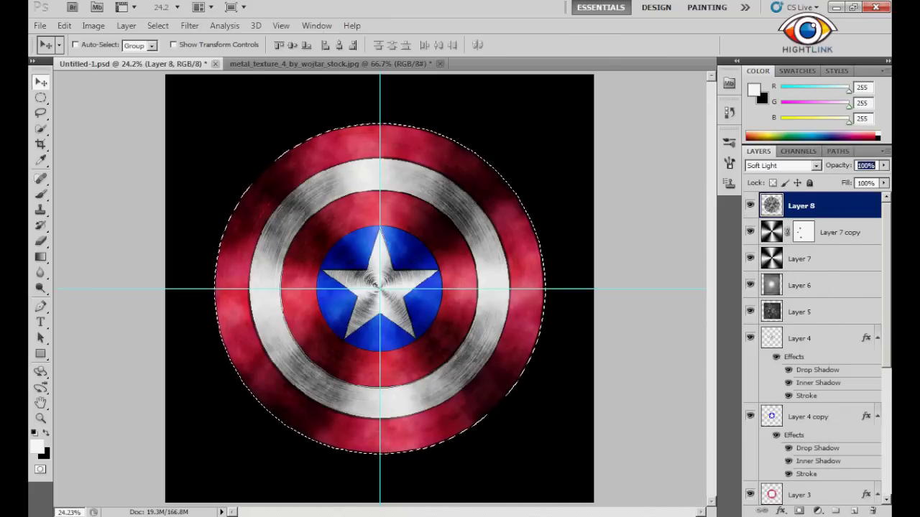
# Step: Stamp the visible layers into a desaturated copy blended Soft Light at 53%
pyautogui.hotkey('ctrl', 'e')
pyautogui.press('m')
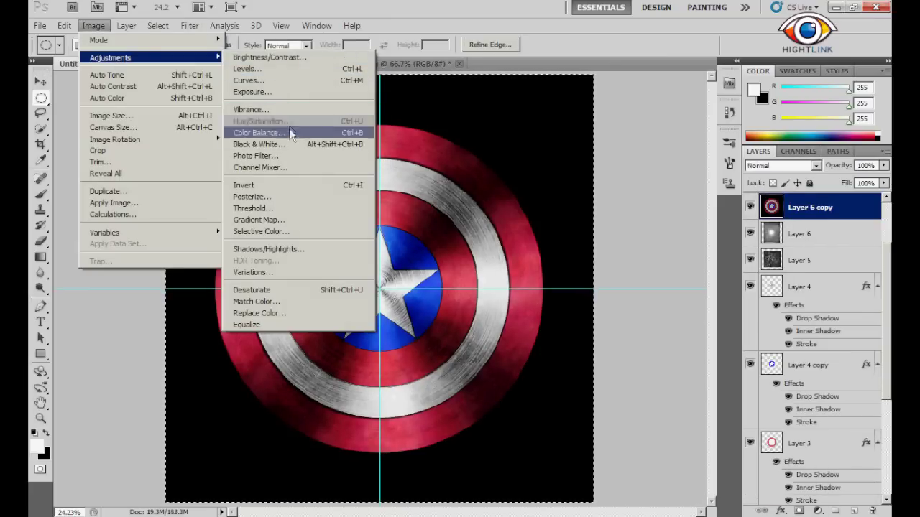
pyautogui.click(251, 289)
pyautogui.click(781, 166)
pyautogui.click(785, 355)
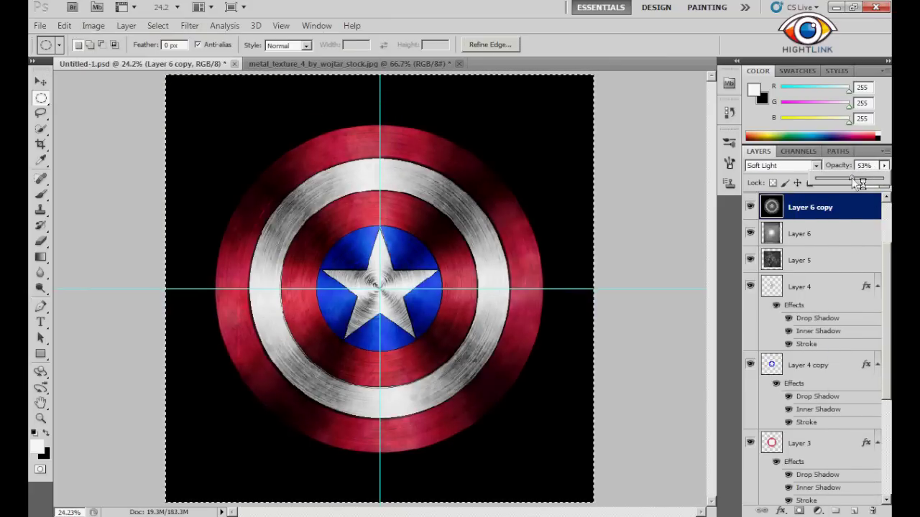